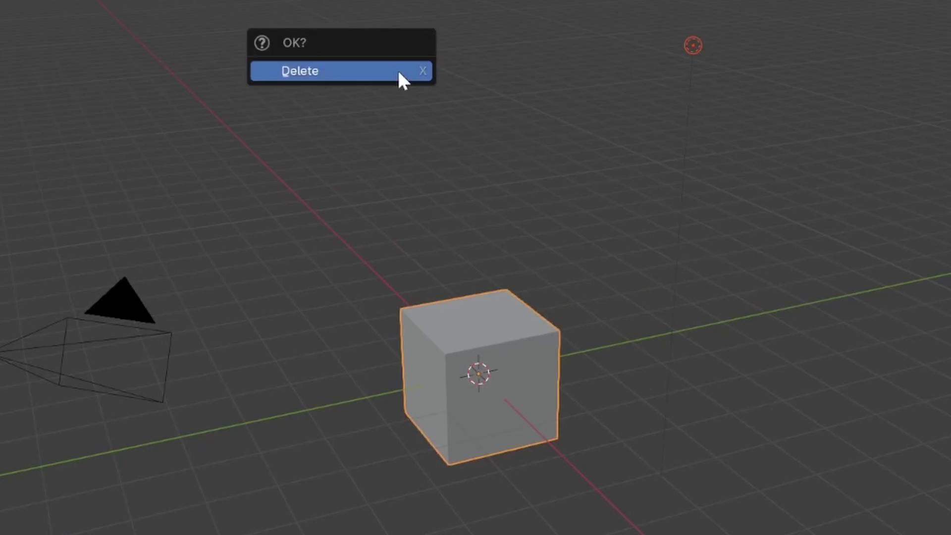
left_click(397, 70)
left_click(121, 308)
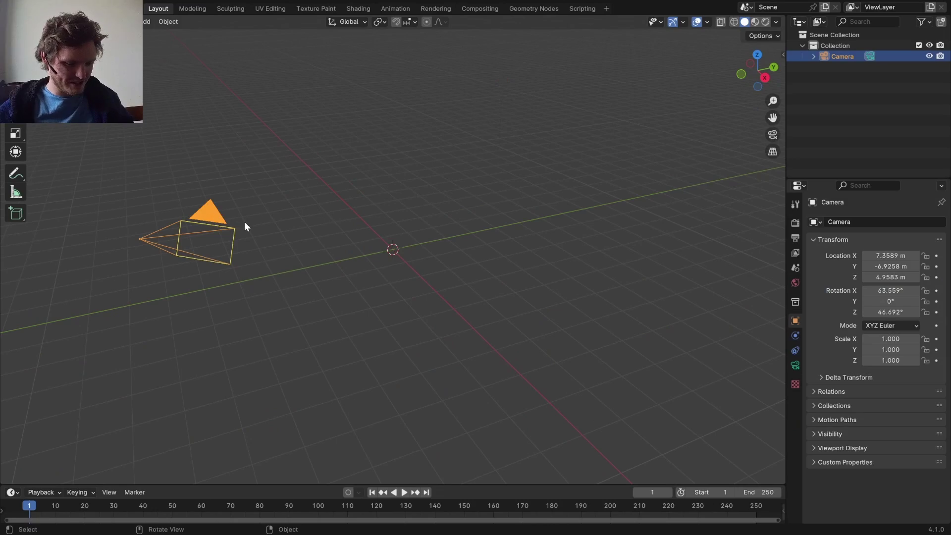
Insert location, rotation and scale keyframes for the camera at frame 1
key("n")
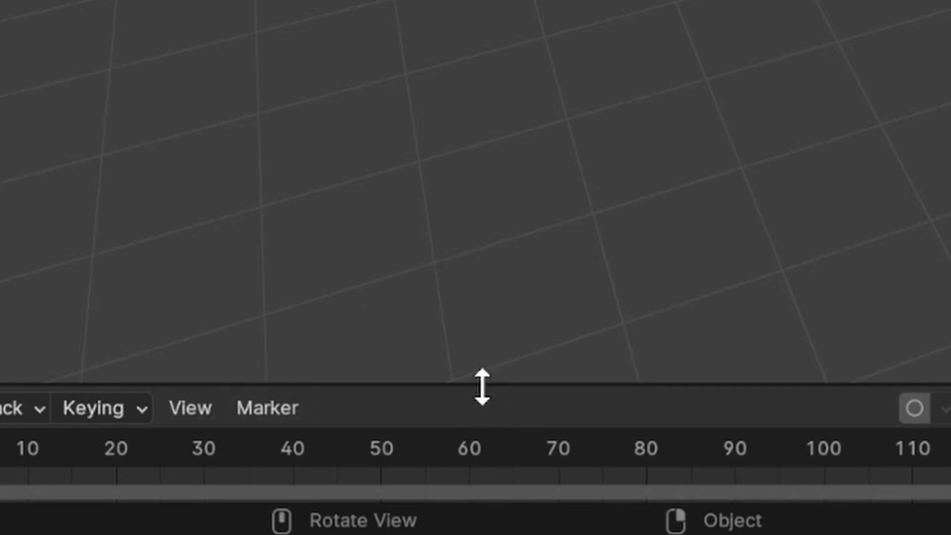
left_click_drag(204, 484, 216, 430)
key("i")
Move and rotate the camera at frame 100, keyframe its transforms, and play the animation through the camera view
left_click(318, 450)
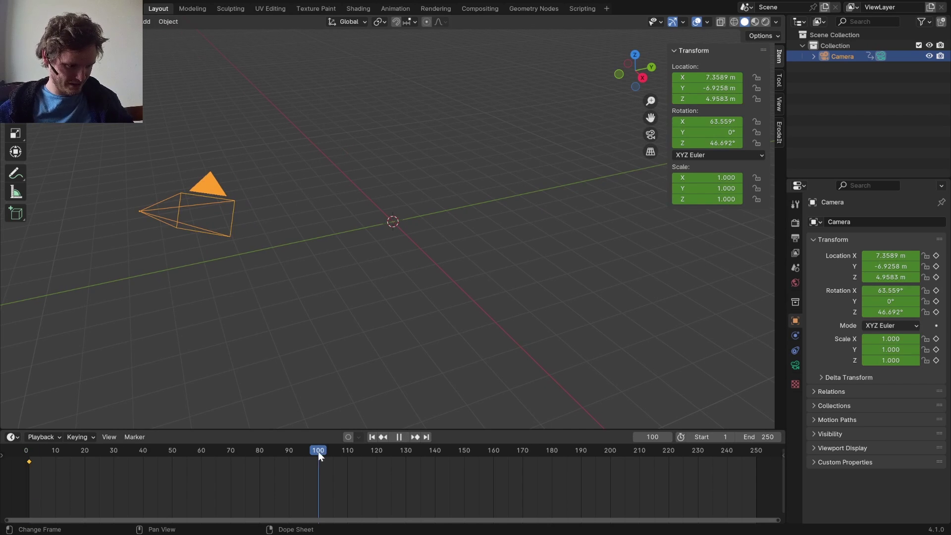
key("g")
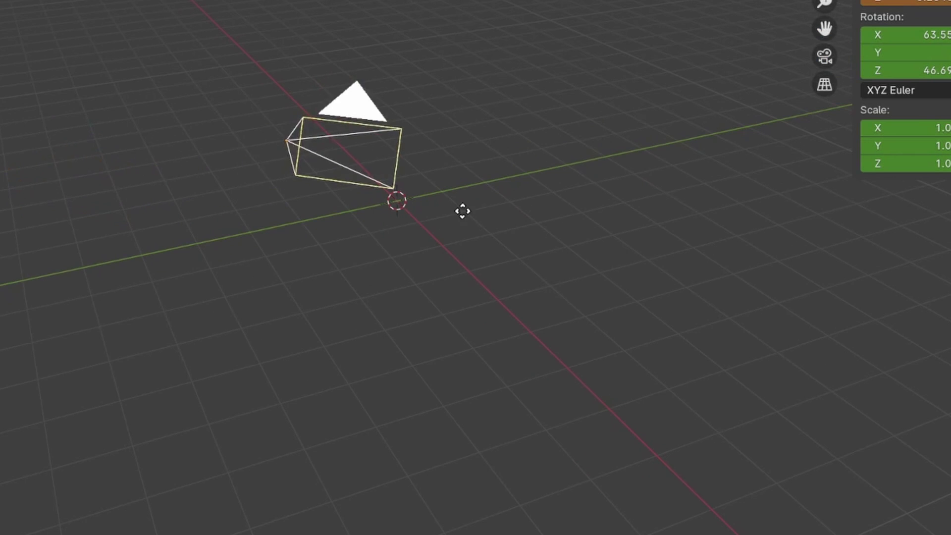
left_click(462, 211)
middle_click_drag(462, 211, 311, 307)
key("g")
left_click(382, 134)
key("r")
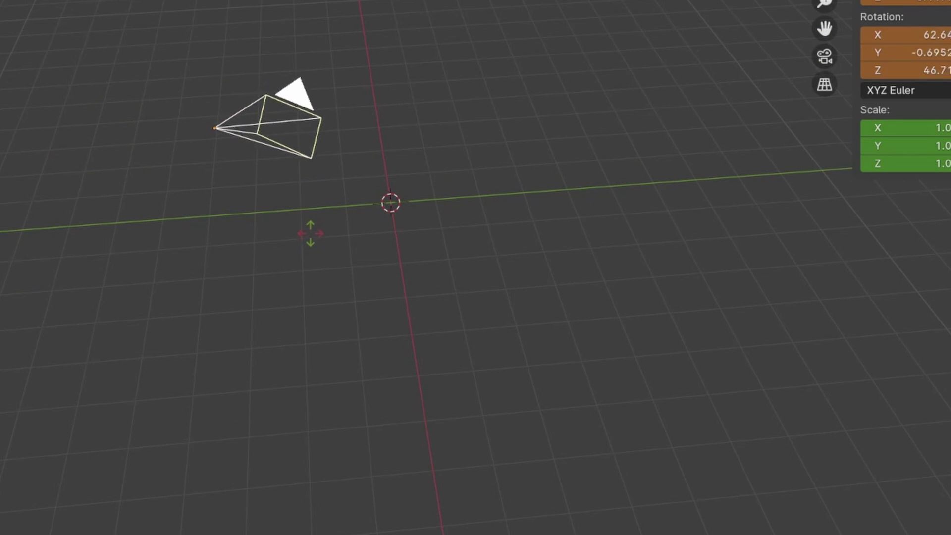
left_click(313, 230)
left_click(650, 134)
key("space")
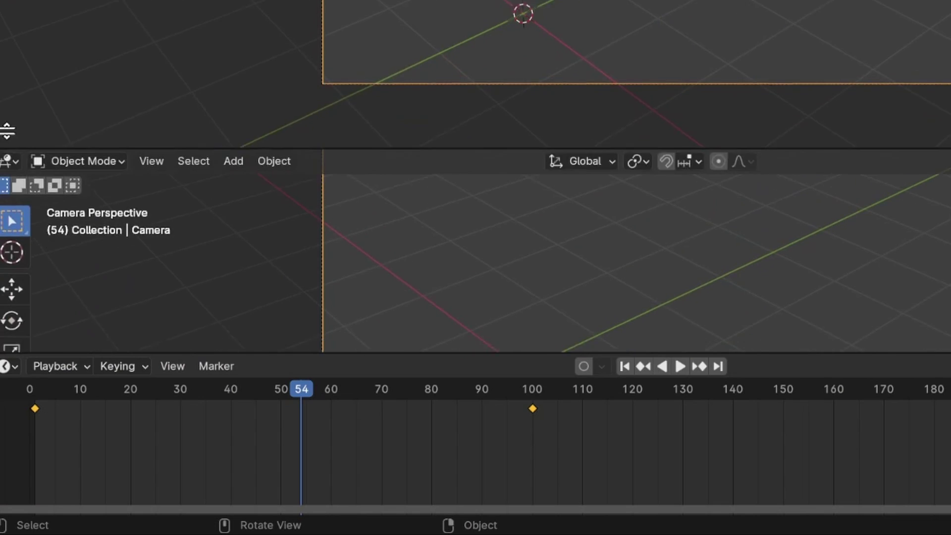
Split the 3D viewport, change the lower area into a Graph Editor, and enable Normalize for the curves
left_click_drag(7, 130, 7, 127)
left_click(9, 139)
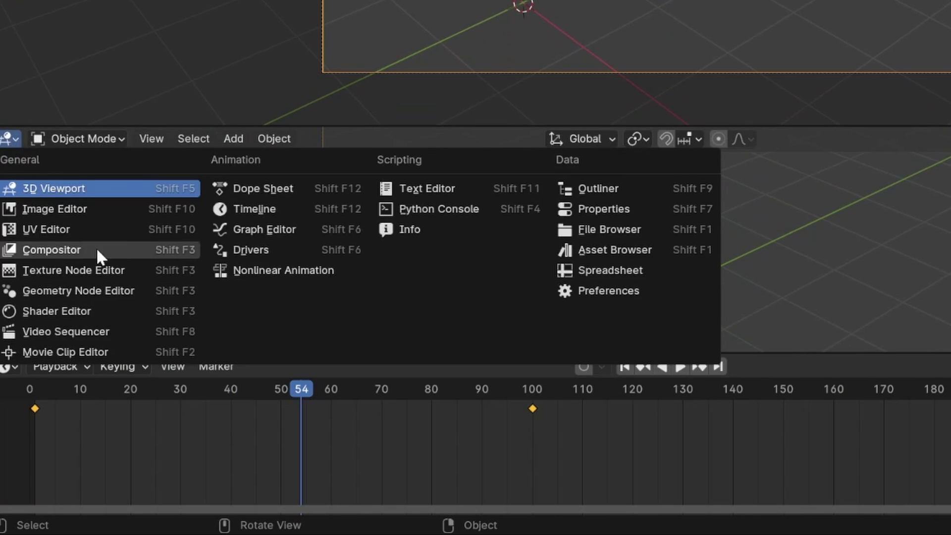
left_click(247, 226)
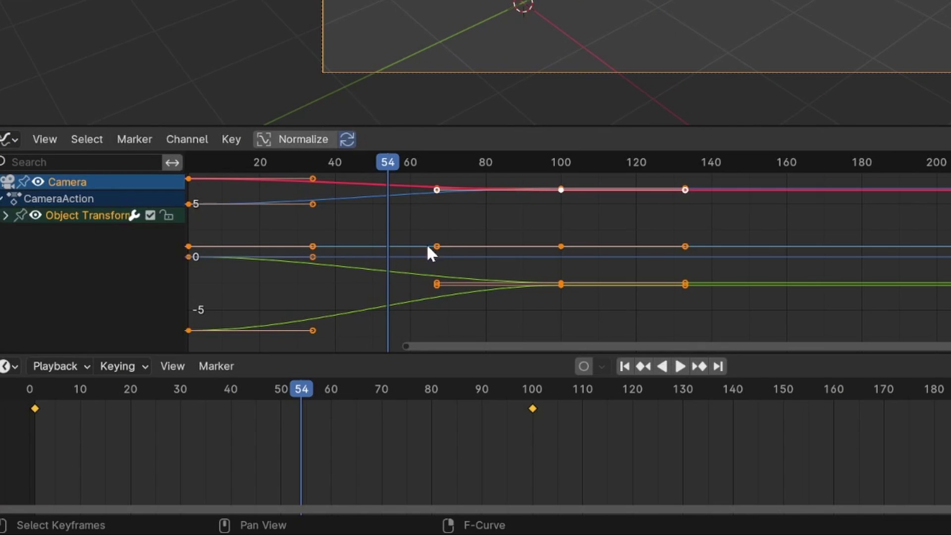
left_click(302, 140)
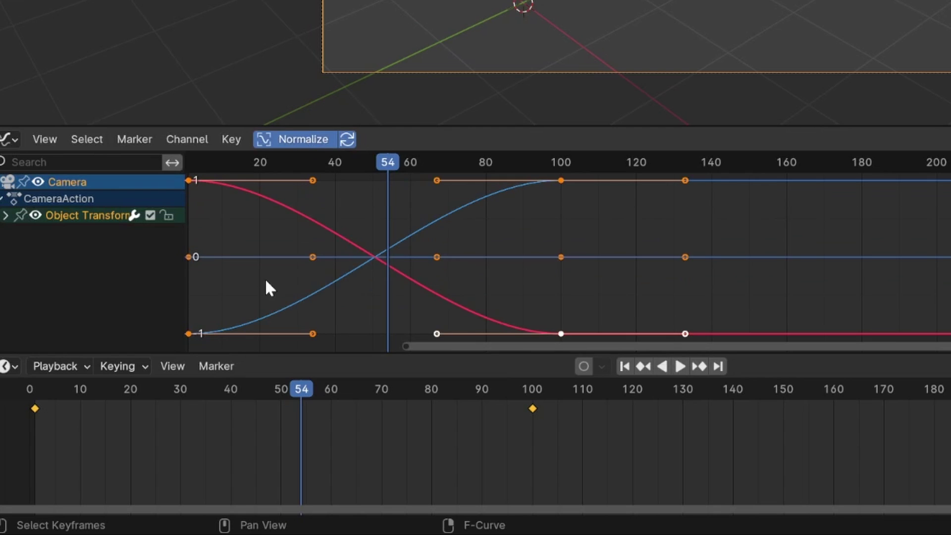
Expand the camera's object transforms and add a Noise modifier to the X Euler Rotation curve
left_click(6, 215)
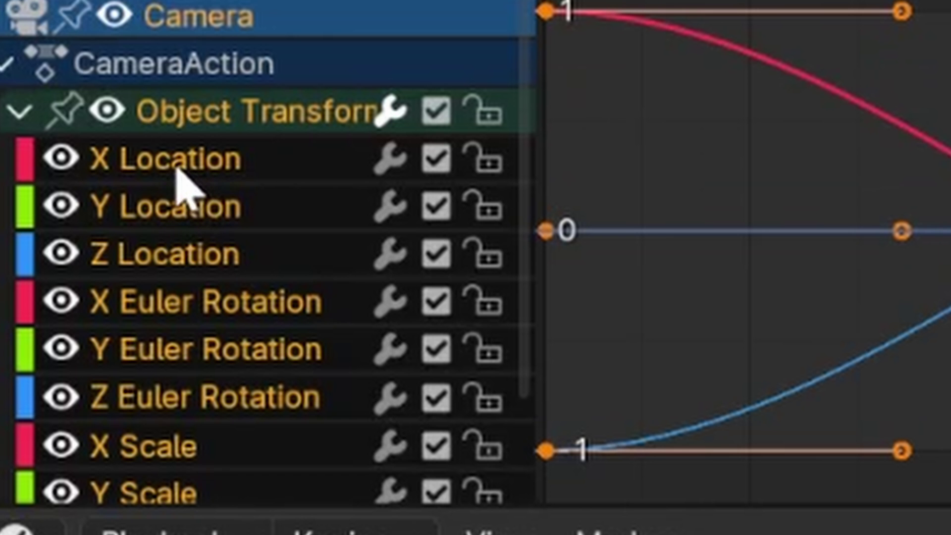
left_click(252, 307)
mouse_move(897, 157)
left_mouse_down()
mouse_move(936, 158)
mouse_move(896, 158)
left_mouse_up()
key("ctrl+z")
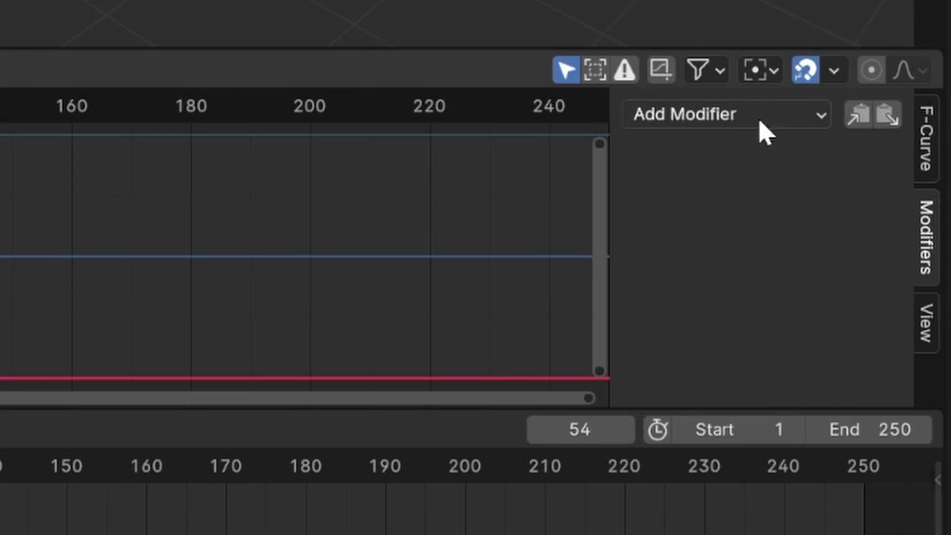
left_click(758, 119)
left_click(741, 276)
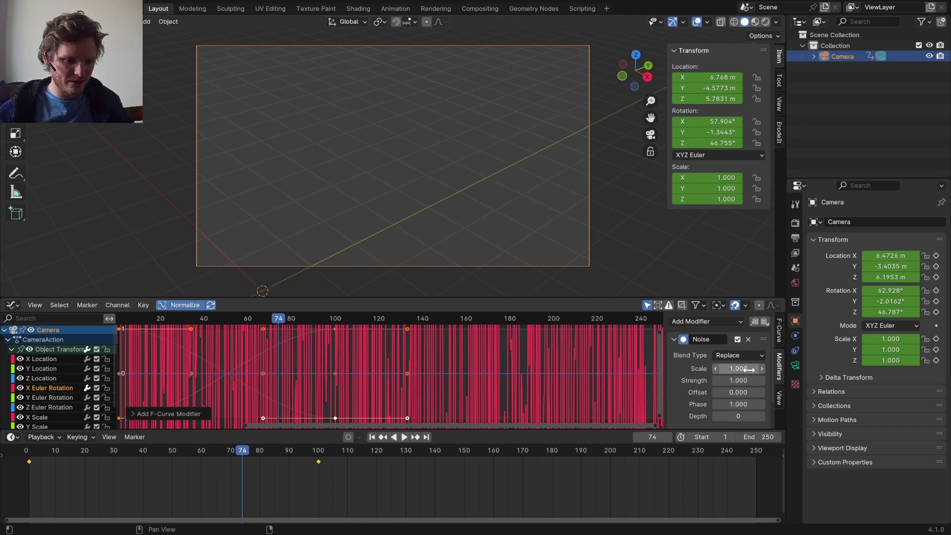
Set the X Euler Rotation noise modifier to scale 25, strength 0.2 and depth 1
left_click(749, 369)
type("10")
key("Return")
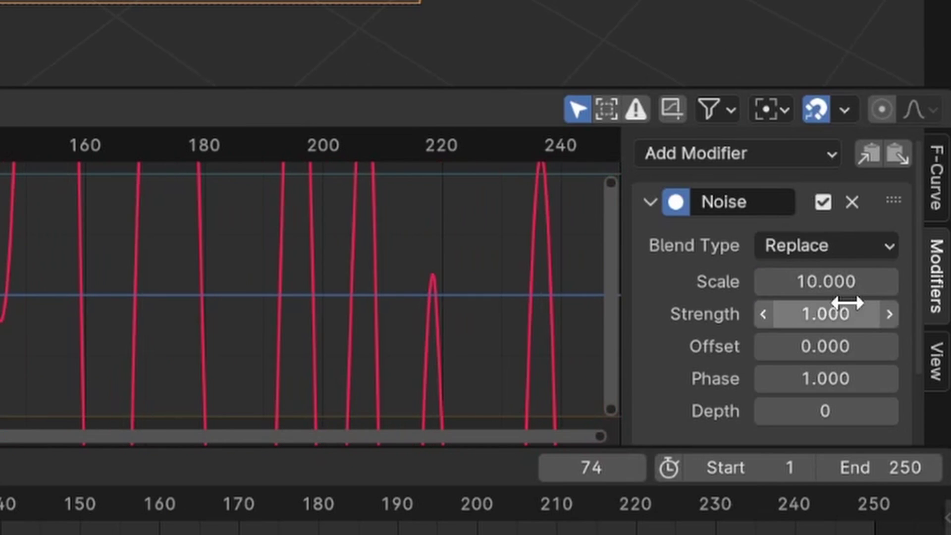
left_click(747, 379)
key("Return")
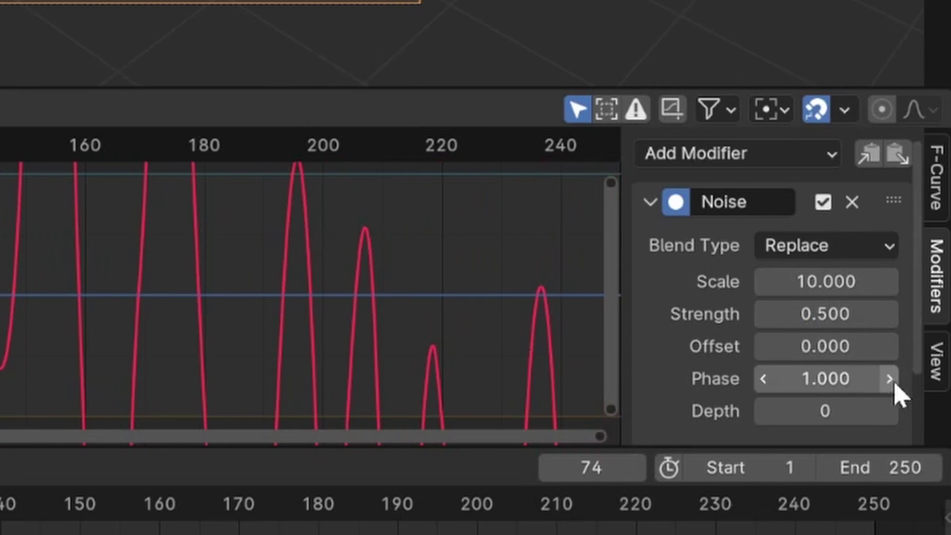
left_click(888, 411)
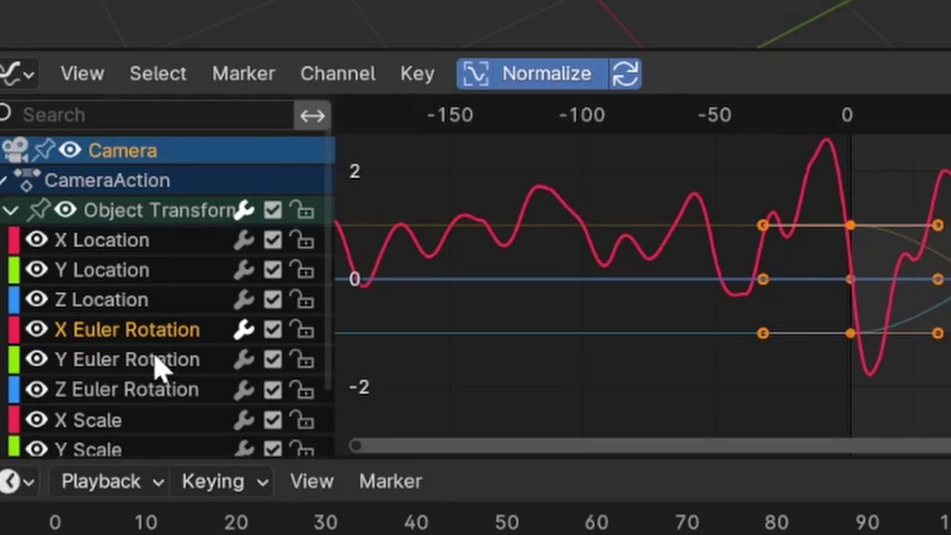
Paste the copied noise modifier onto the Y and Z Euler Rotation curves, offsetting the Y noise by about 32
left_click(159, 369)
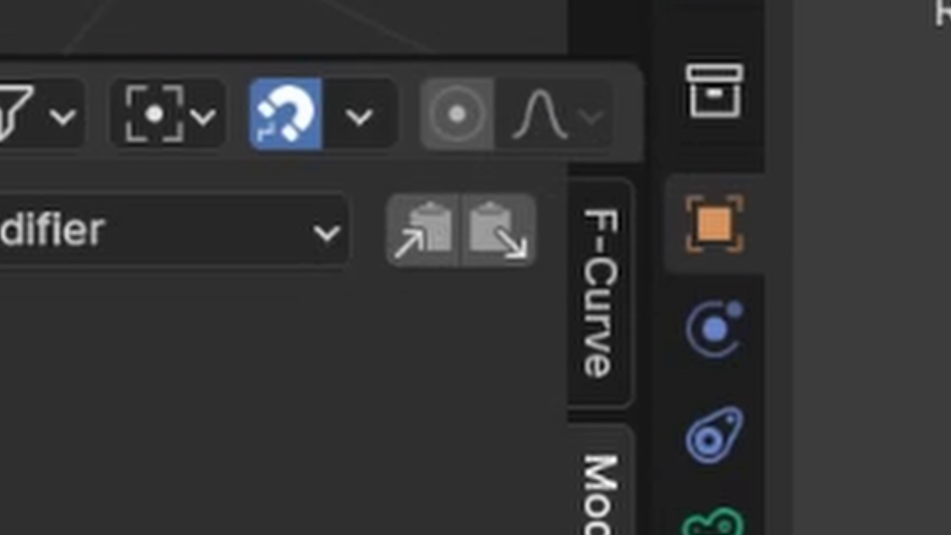
left_click(480, 242)
left_click_drag(741, 391, 768, 391)
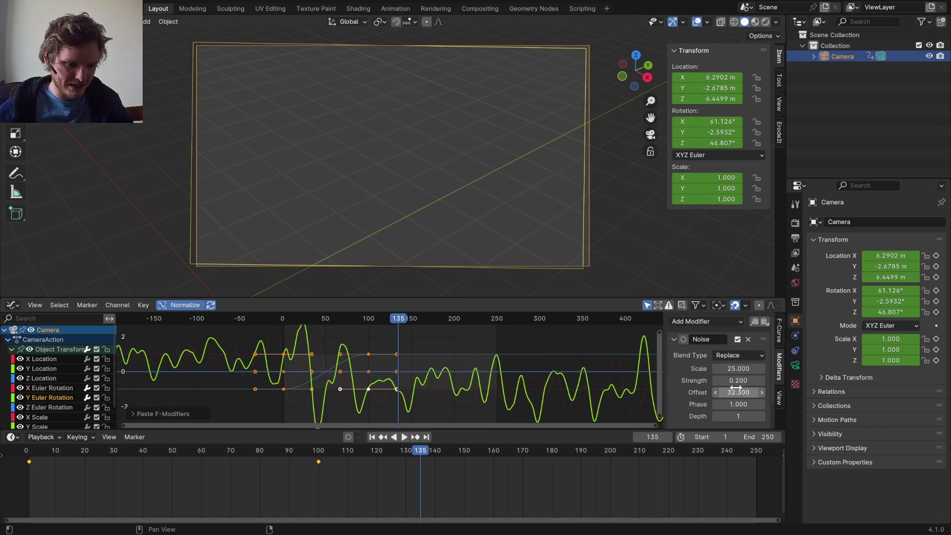
left_click(37, 405)
left_click(765, 322)
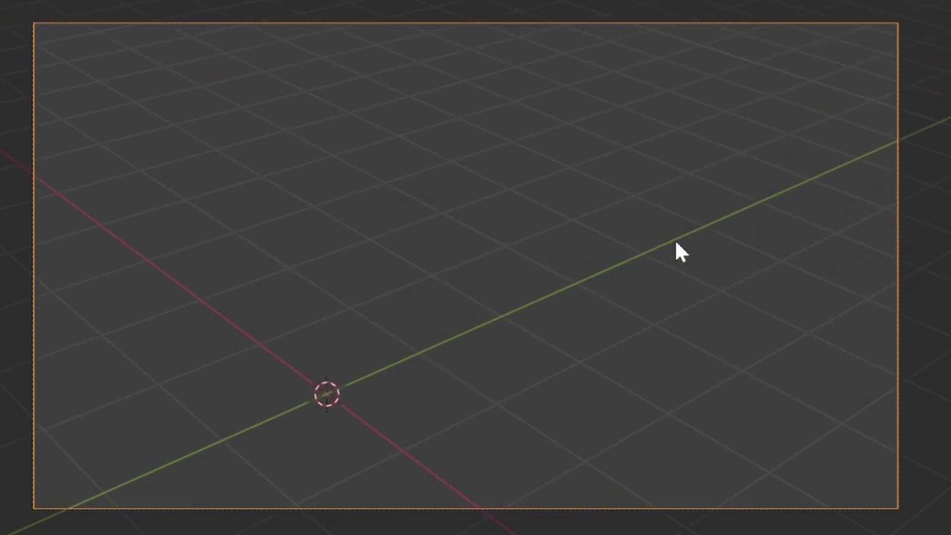
middle_click_drag(467, 352, 302, 446)
middle_click_drag(302, 445, 306, 343, "shift")
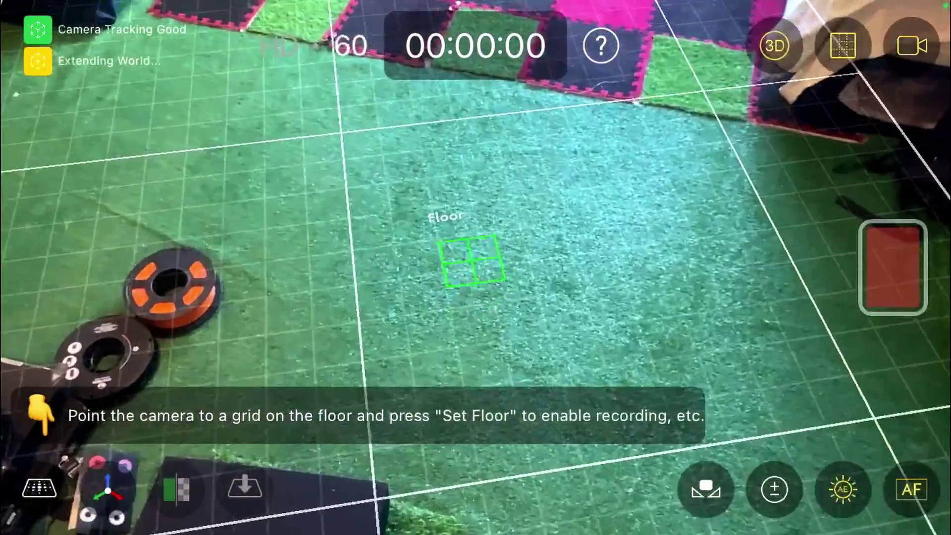
Switch to the phone's AR camera tracking app and set the floor on the detected floor grid
left_click(40, 487)
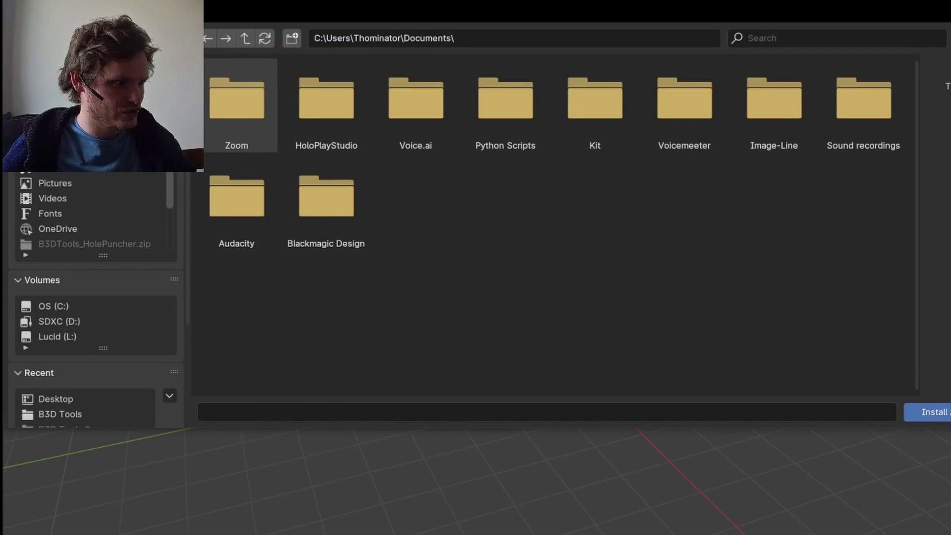
Install the HitFilm import add-on from the Desktop folder in Blender, searching for "hit"
left_click(54, 398)
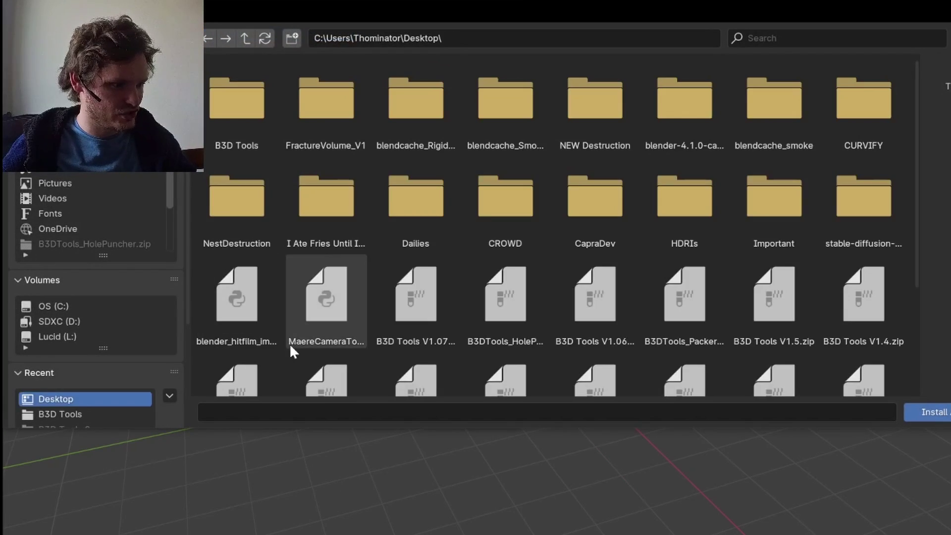
left_click(807, 35)
type("hit")
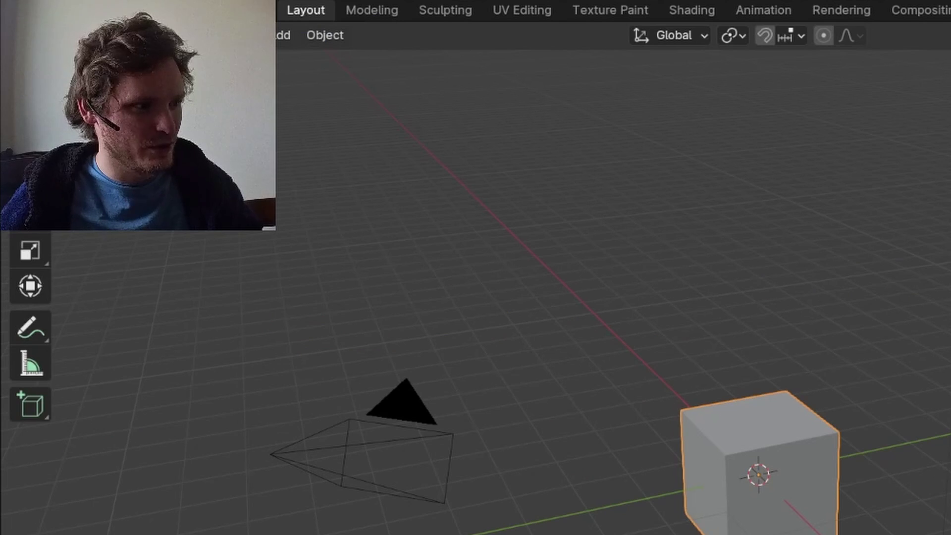
Import the HitFilm AR tracking data file 2024_04_09_1251346700.hfcs from the Desktop
left_click(40, 10)
mouse_move(148, 312)
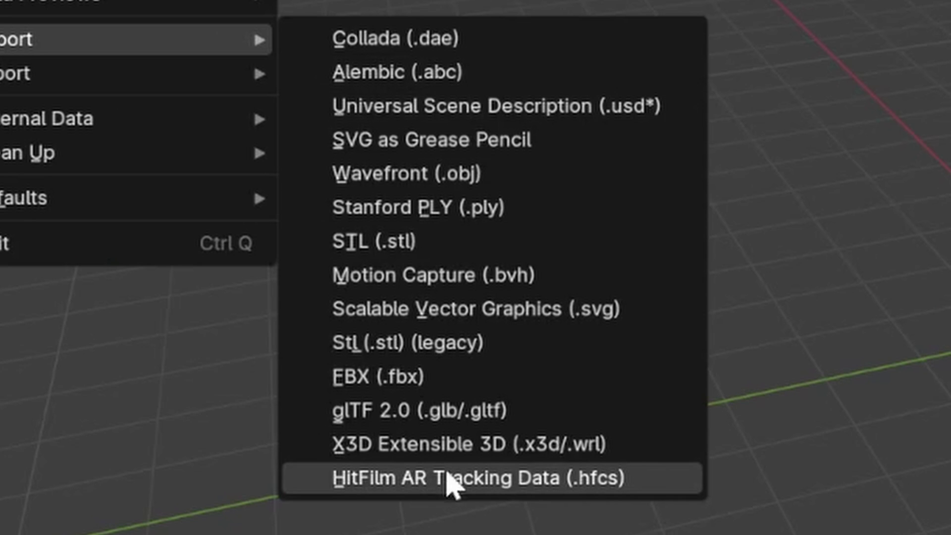
left_click(542, 482)
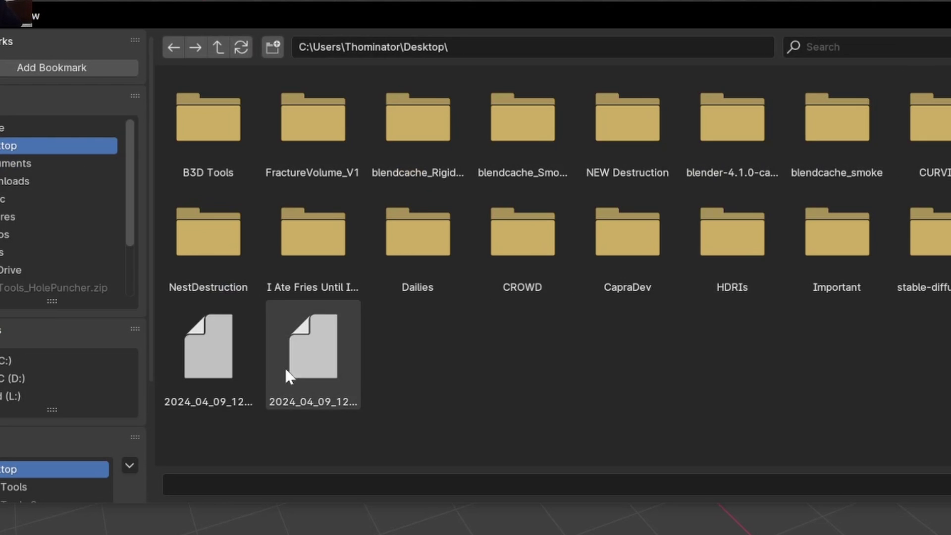
left_click(213, 367)
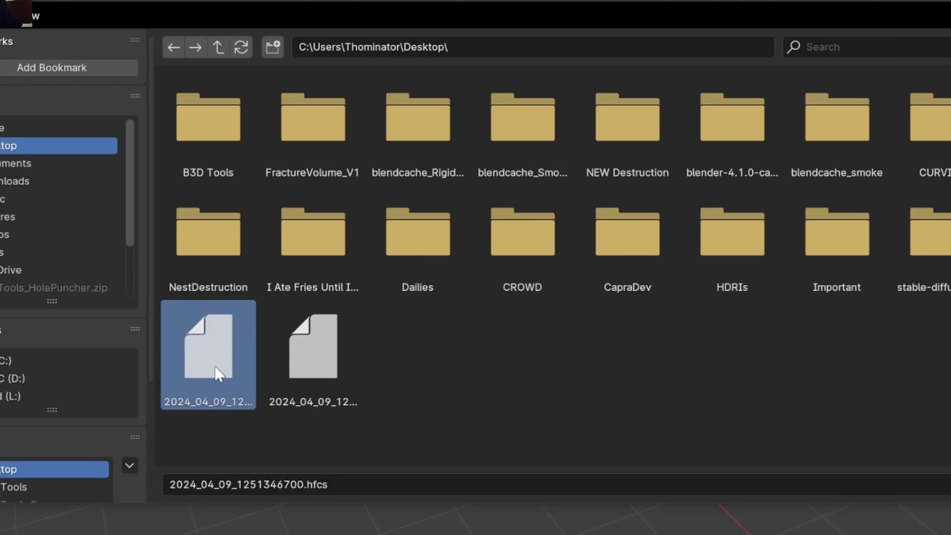
left_click(317, 371)
left_click(225, 370)
left_click(302, 368)
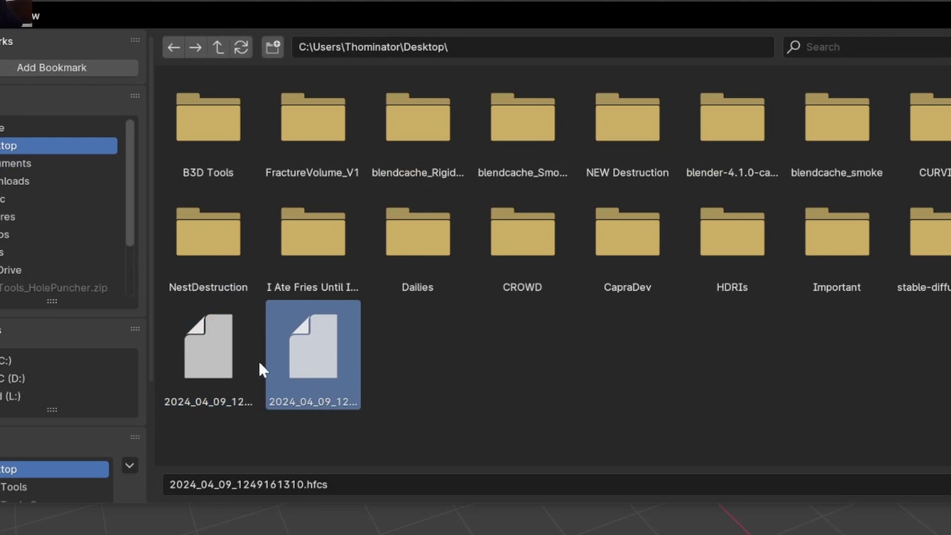
left_click(219, 361)
double_click(203, 352)
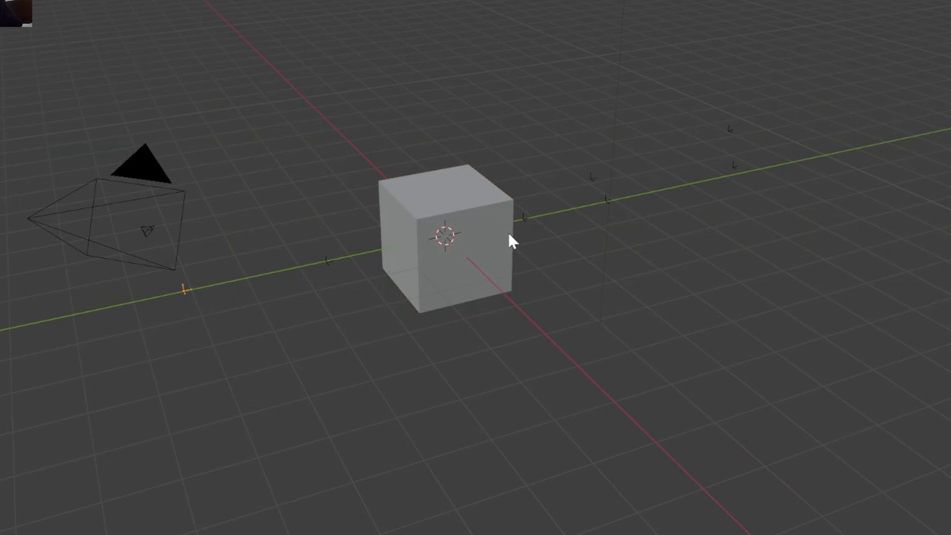
Delete the default cube, camera and light from the scene
left_click(445, 242)
key("Delete")
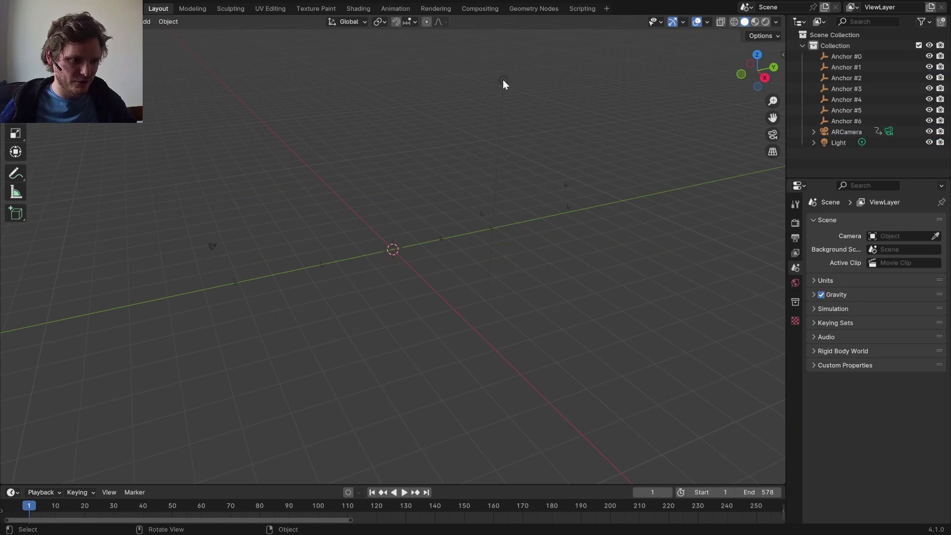
left_click(503, 80)
key("x")
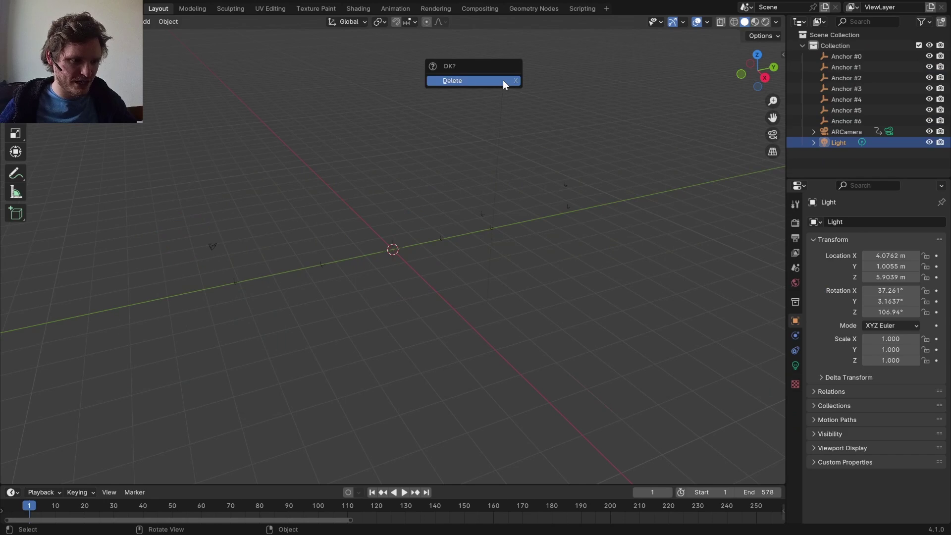
left_click(503, 82)
Look through the imported ARCamera and play back its tracked motion
key("KP_0")
key("space")
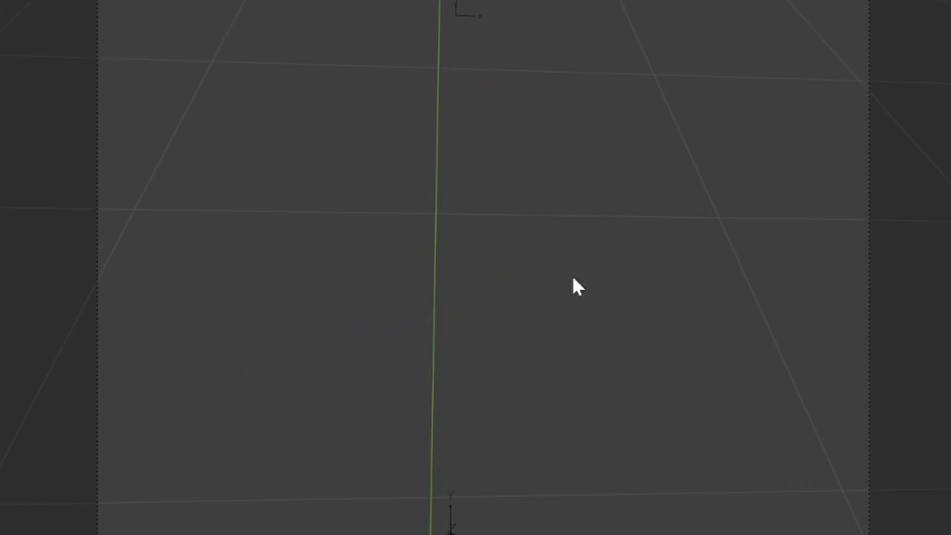
scroll(573, 278, "down", 3)
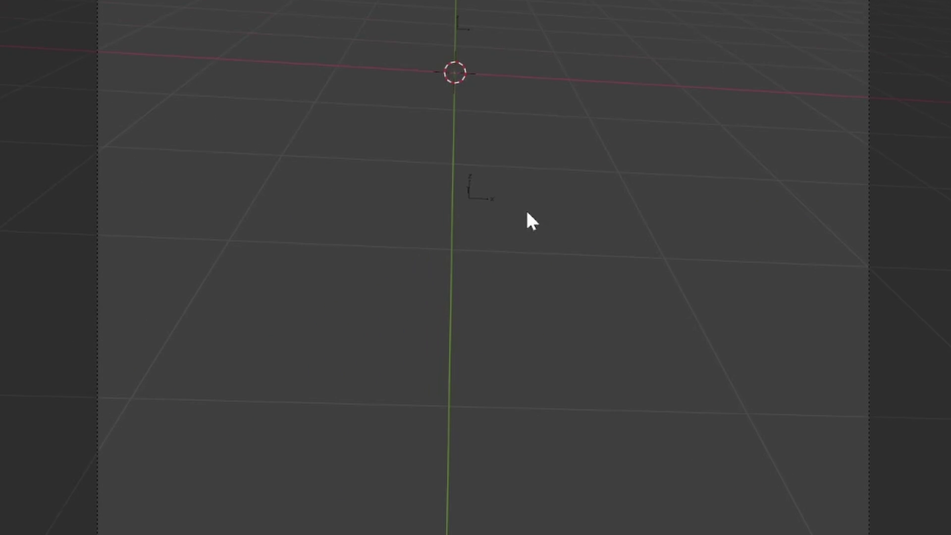
scroll(472, 109, "up", 8, "shift")
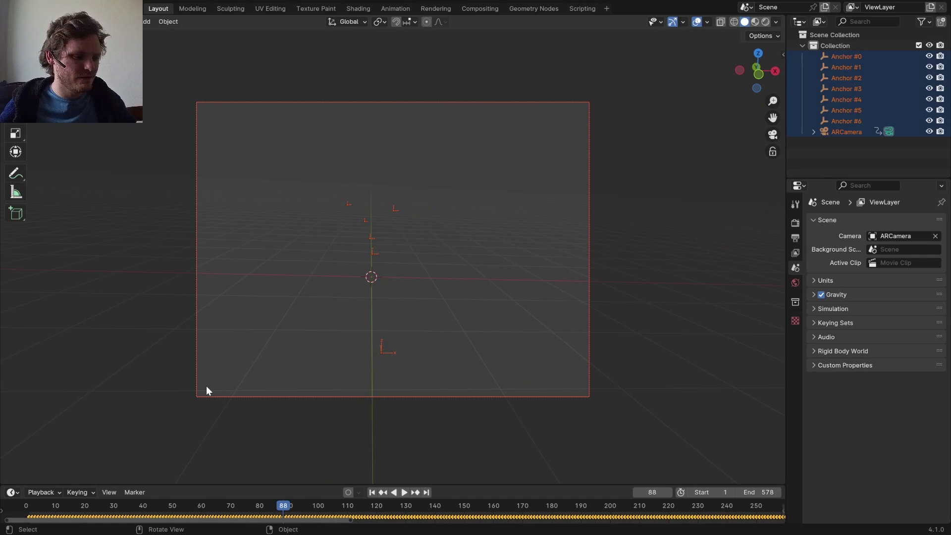
Sketch a freehand annotation line around the inside of the camera frame and erase it
left_click_drag(537, 383, 576, 218)
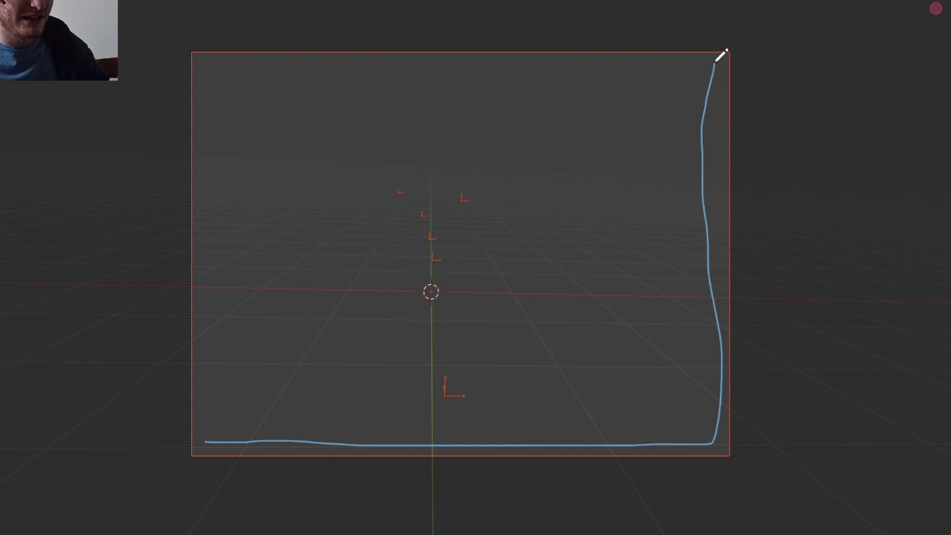
right_click_drag(229, 426, 770, 432)
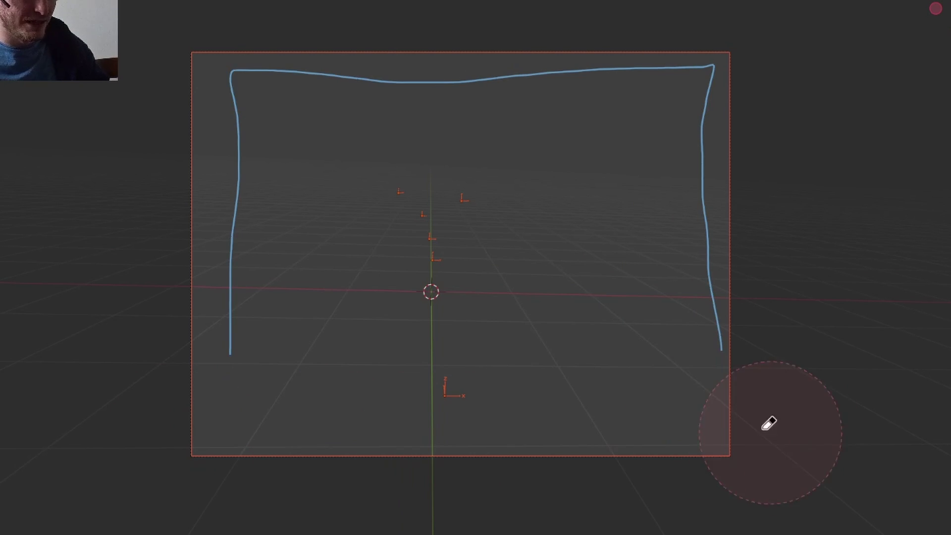
right_click_drag(731, 188, 817, 49)
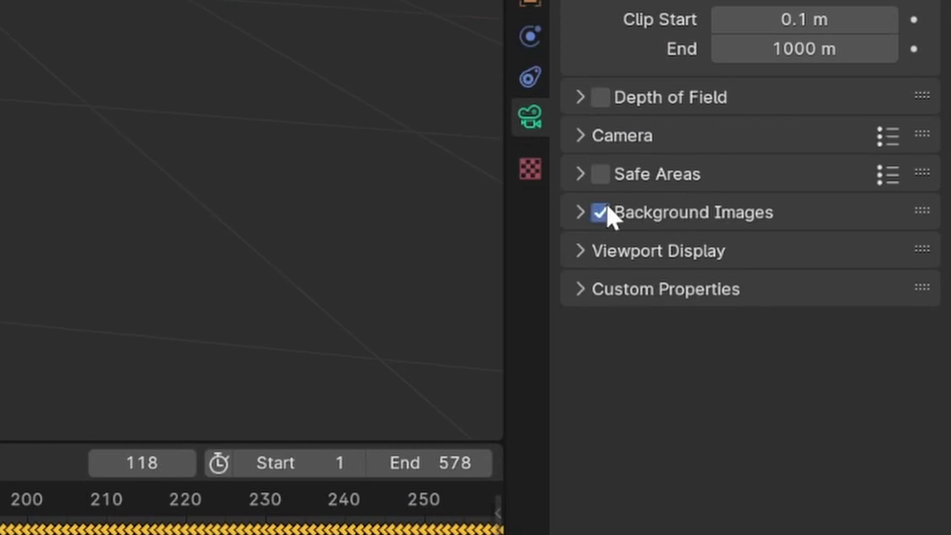
Enable background images on ARCamera, load 2024_04_09_1251346700.mp4 as a movie clip background, and play it
left_click(663, 214)
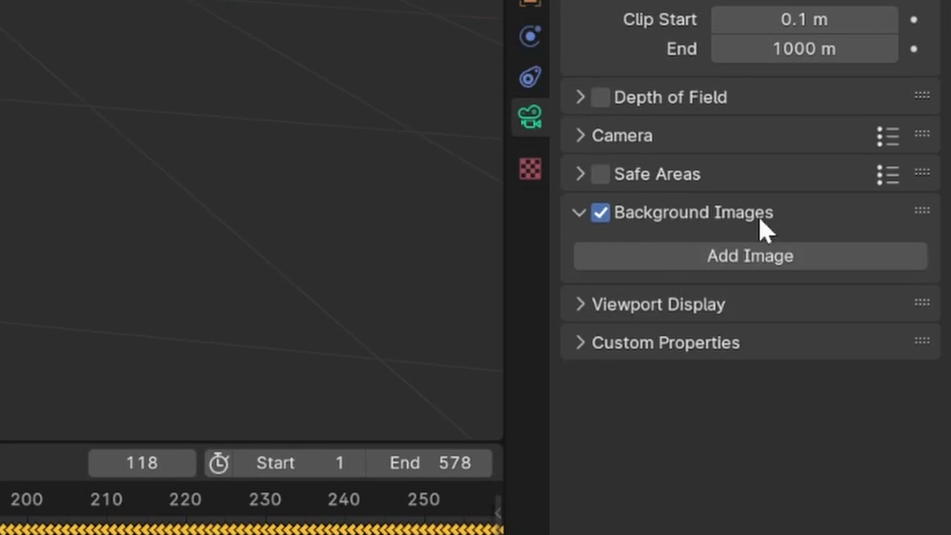
left_click(711, 257)
left_click(858, 342)
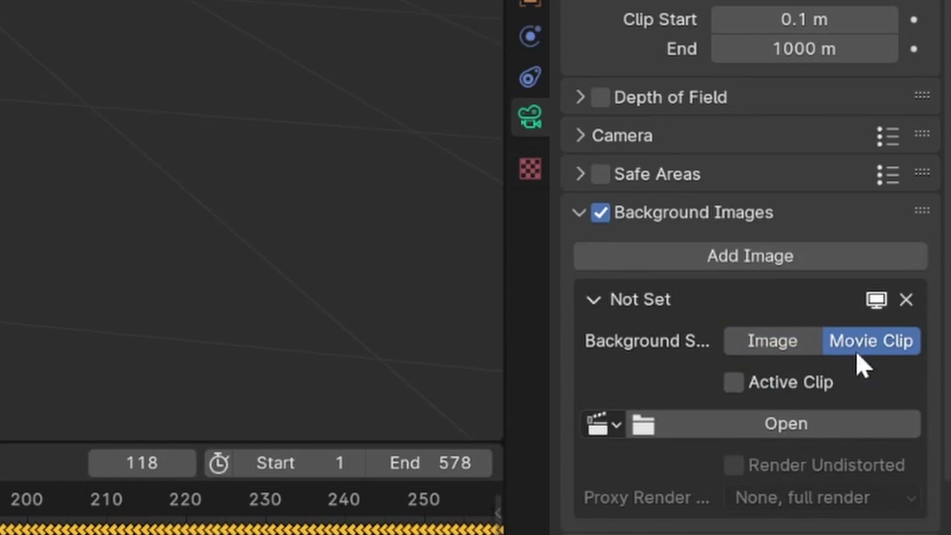
left_click(824, 423)
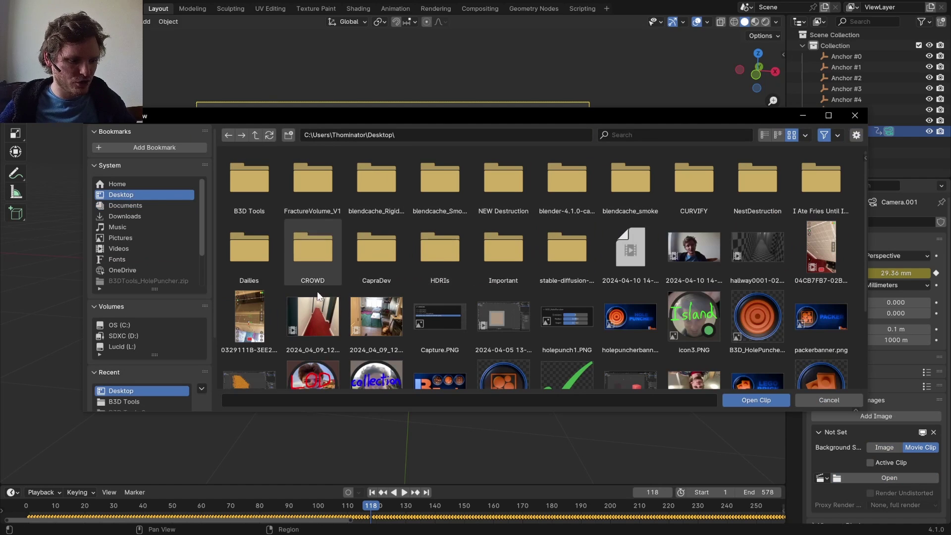
double_click(302, 318)
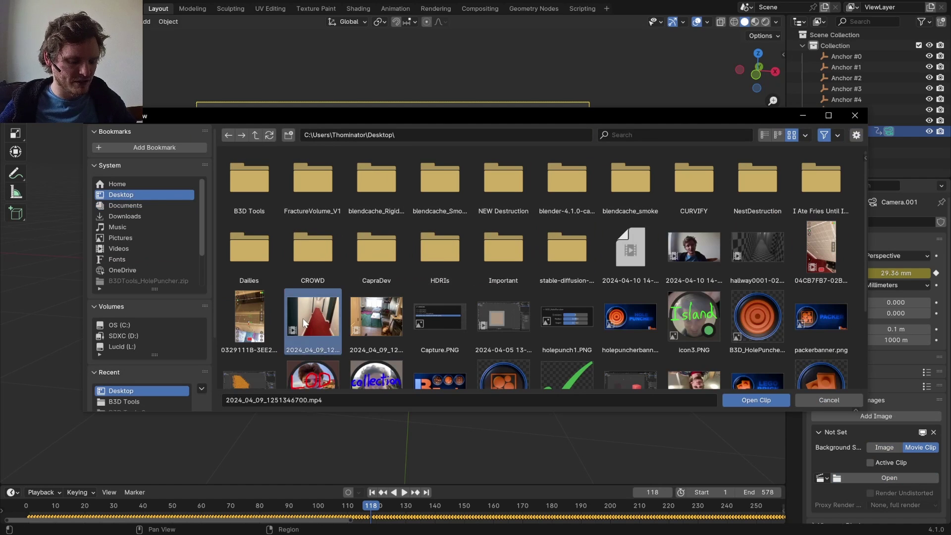
key("space")
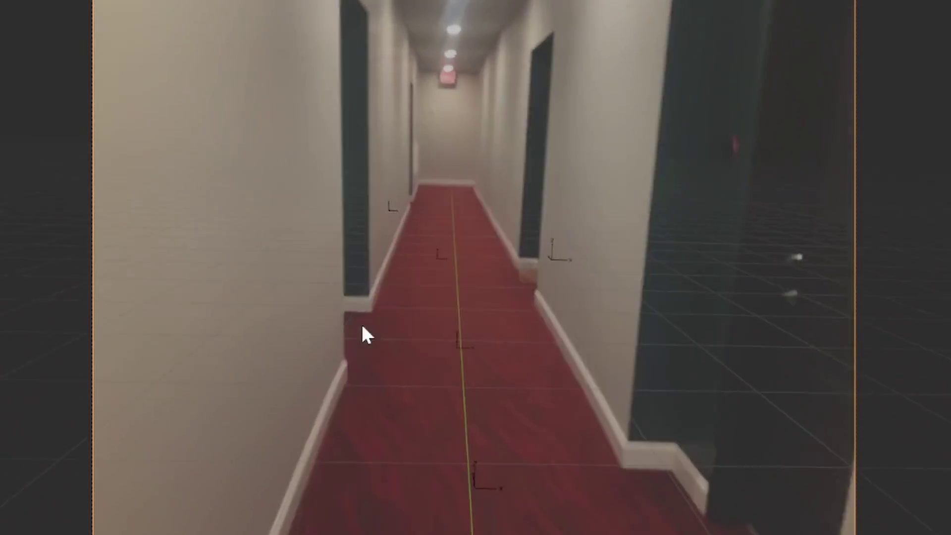
Set the render output's vertical resolution to 1080 px
left_click(812, 160)
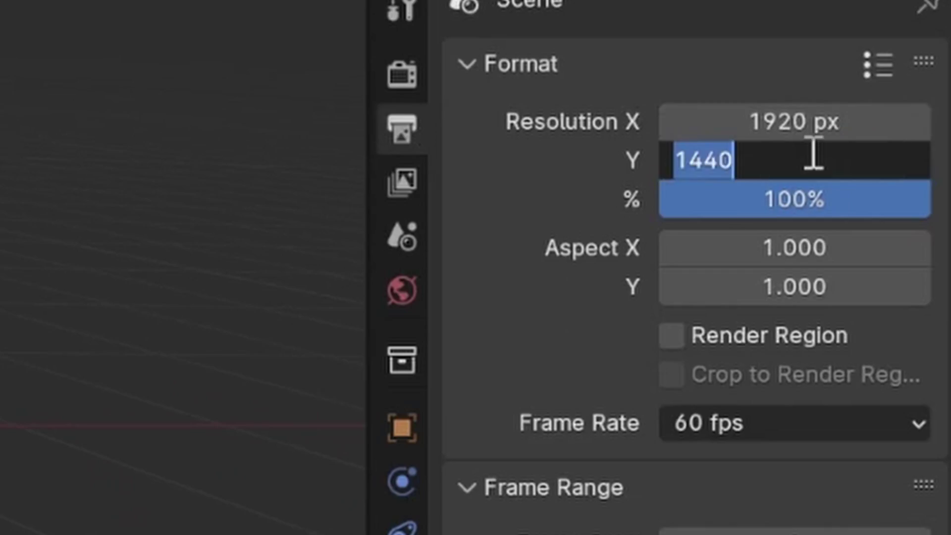
type("1080")
key("Return")
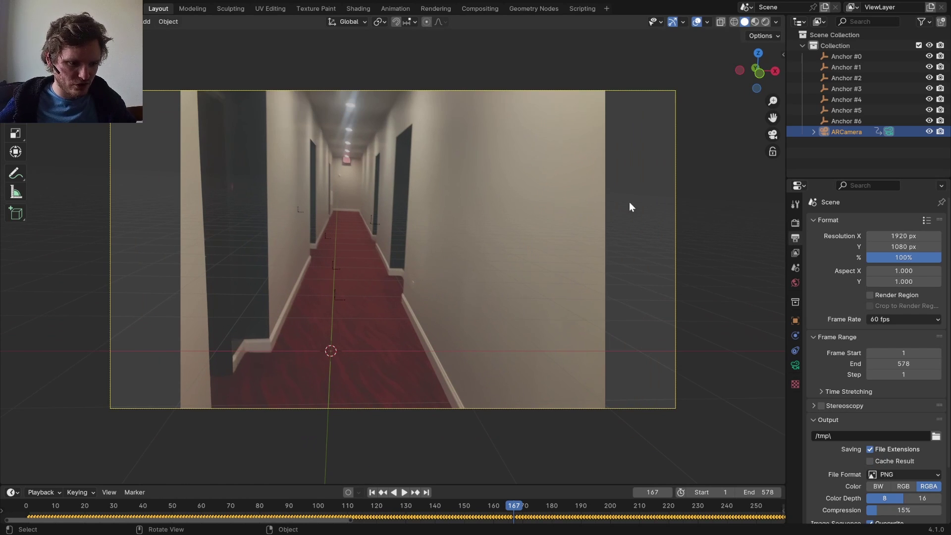
Sketch a freehand annotation around the empty strip beside the footage in the camera frame and erase it
left_click_drag(619, 366, 681, 98)
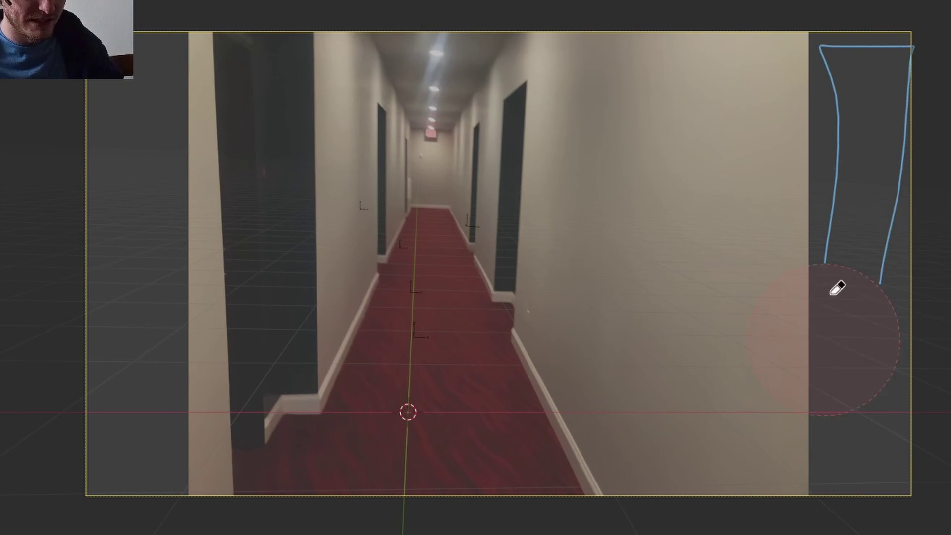
left_click_drag(837, 287, 919, 17, "ctrl")
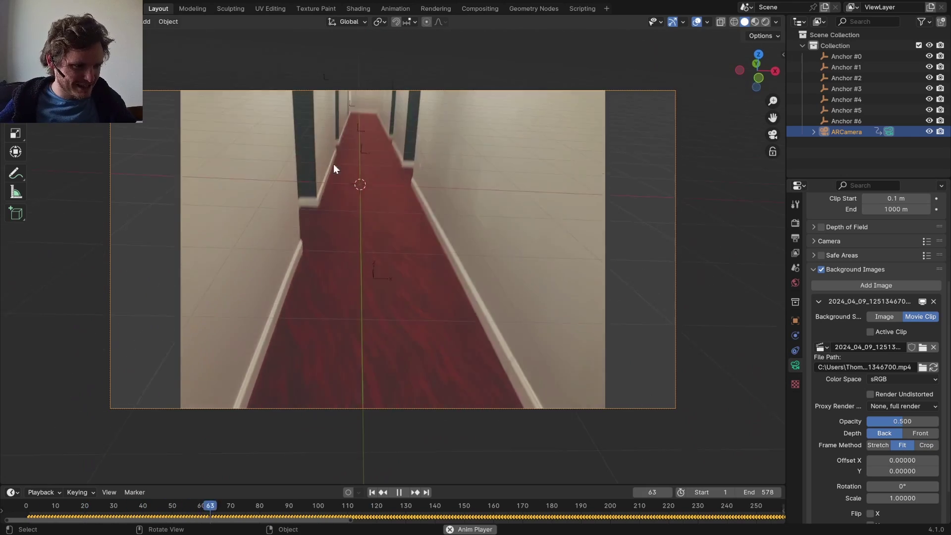
Set the camera background clip's frame method to Crop and play the tracked shot to check the fit
key("space")
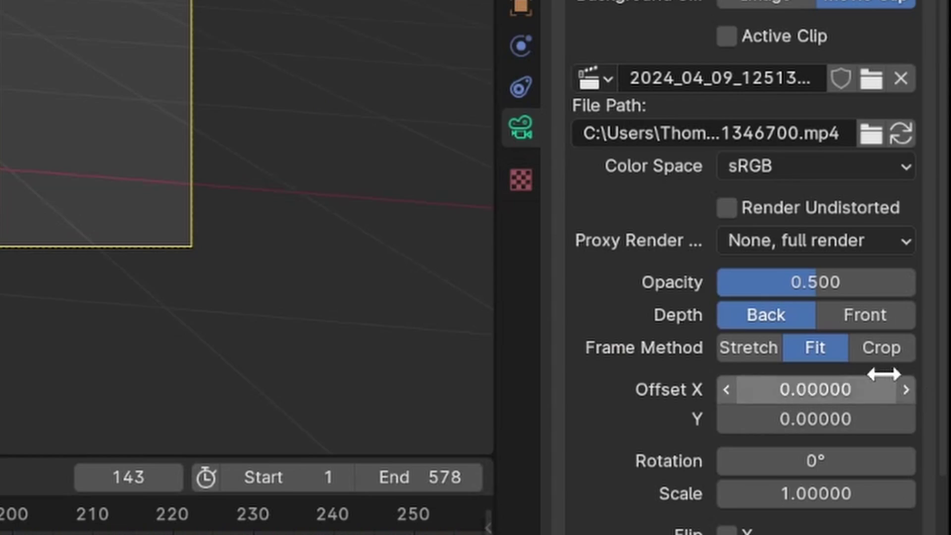
left_click(927, 446)
key("space")
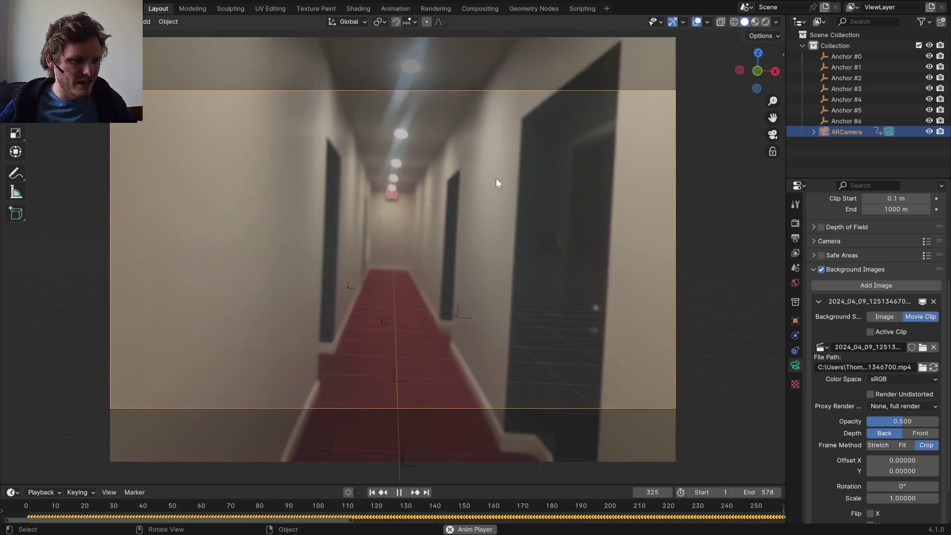
scroll(450, 148, "down", 1)
key("space")
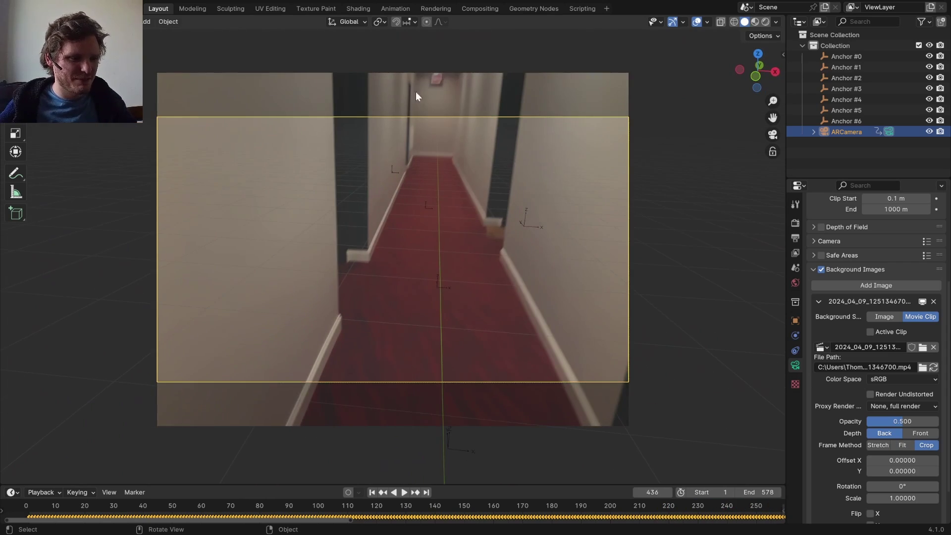
Add a mesh plane at the world origin and scale it to roughly the hallway floor's width
key("shift+Left")
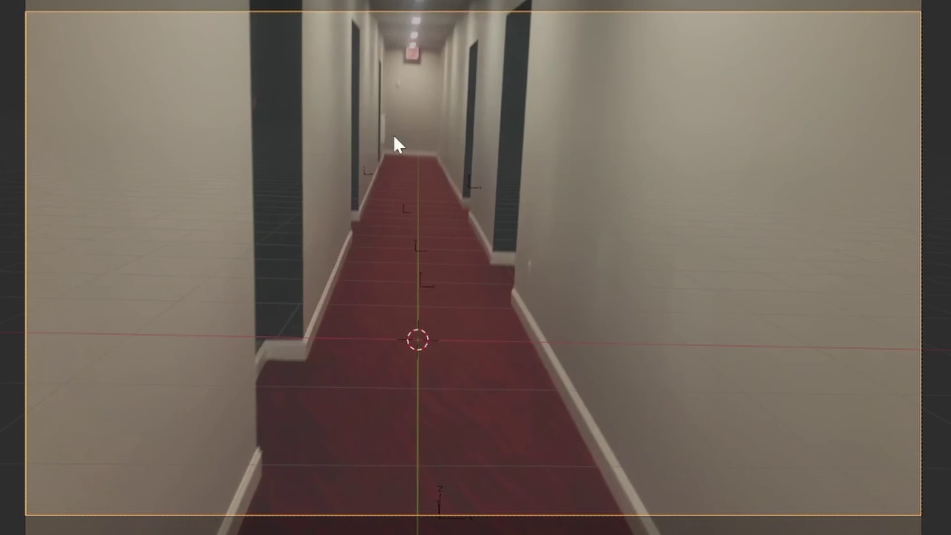
key("shift+a")
mouse_move(339, 163)
left_click(446, 163)
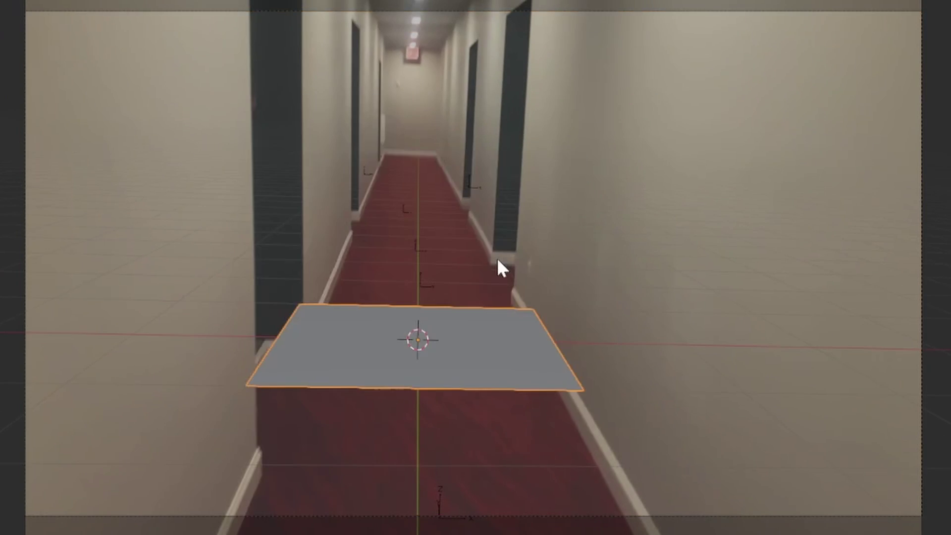
key("s")
left_click(731, 308)
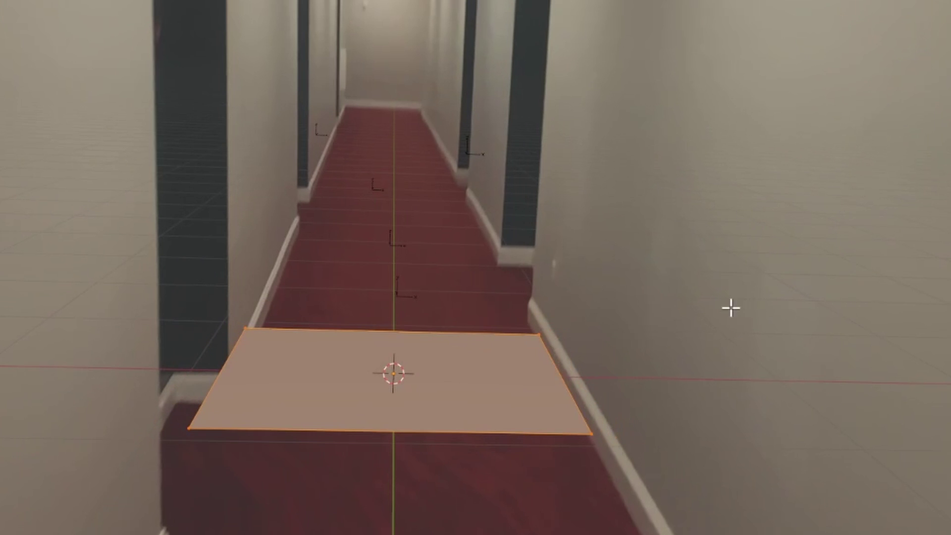
Move the plane's end edges along the Y axis so it covers the length of the hallway floor
left_click(478, 426)
key("g")
key("y")
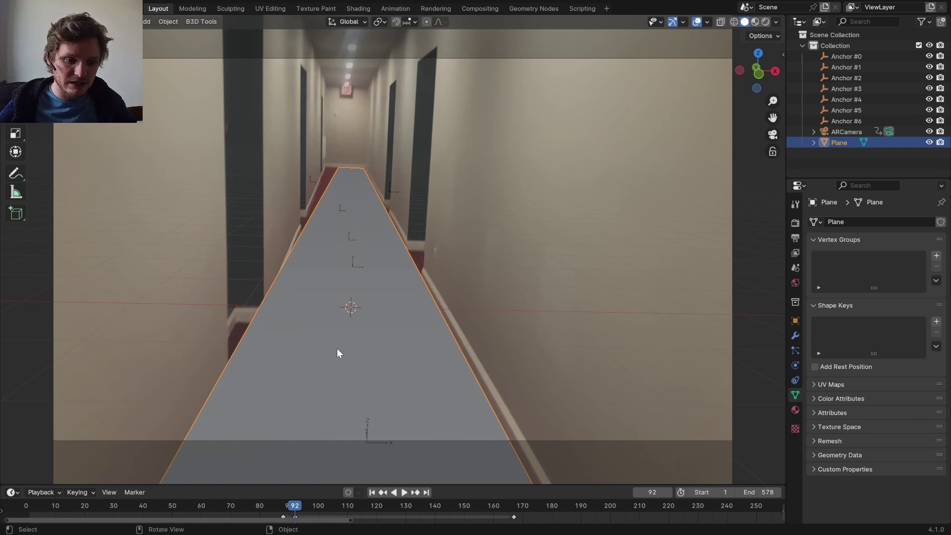
Select ARCamera, examine its keyframed focal length, and play the shot with the floor plane overlaid
left_click(636, 60)
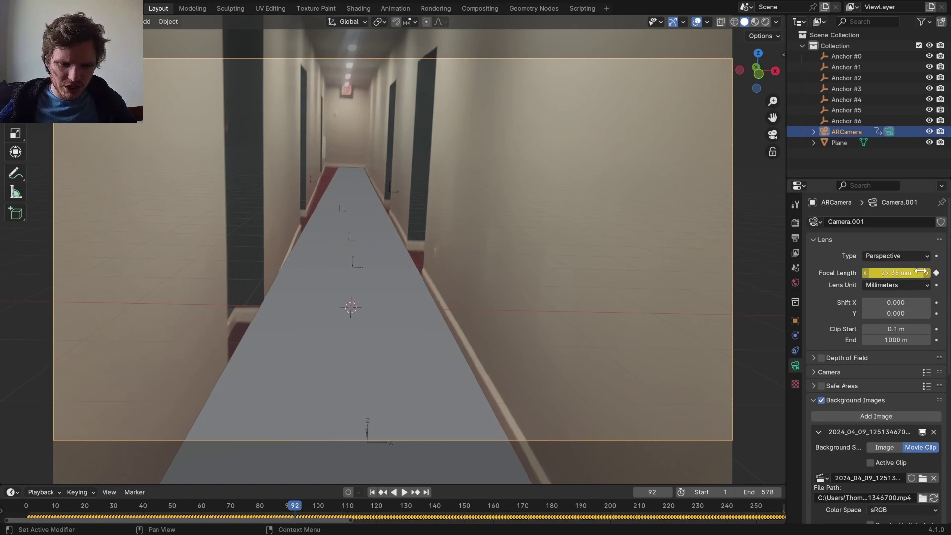
left_click_drag(894, 270, 899, 271)
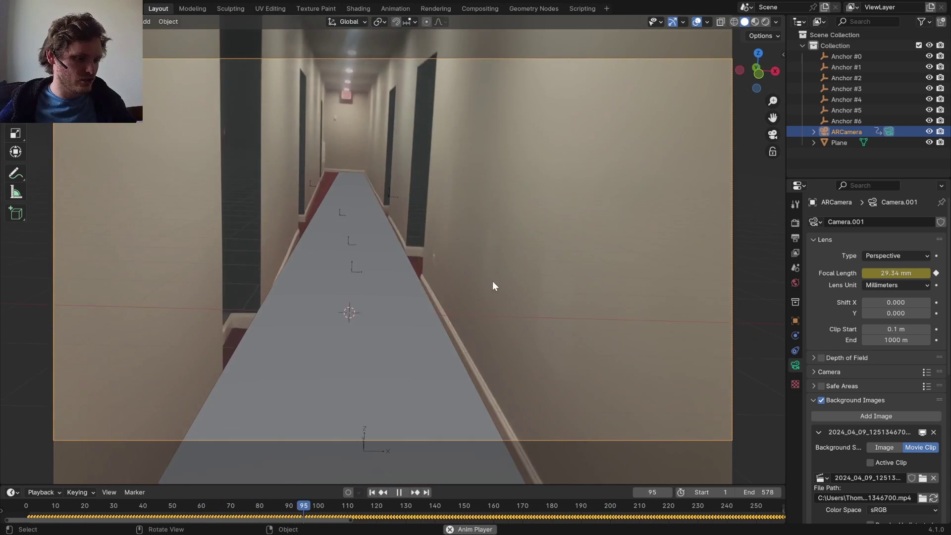
key("space")
Add a Plain Axes empty at the world origin
key("shift+a")
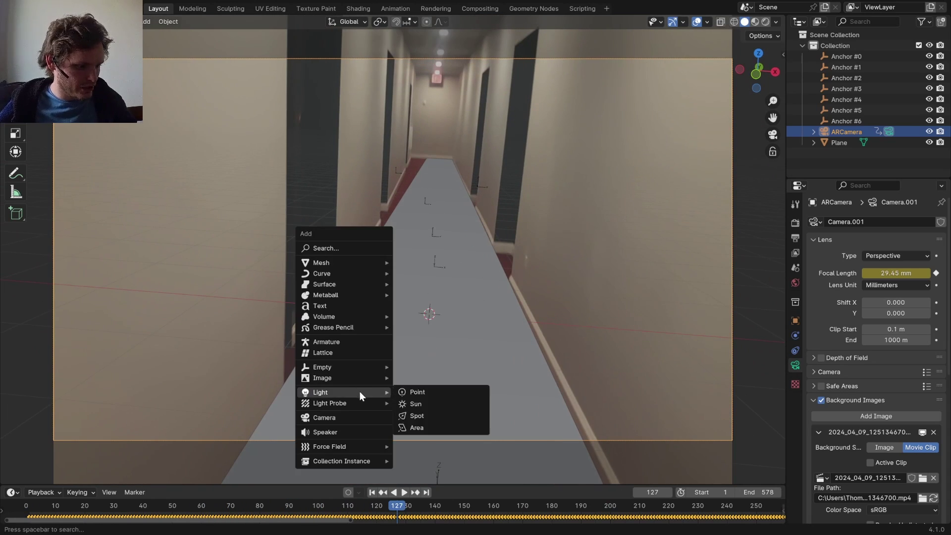
mouse_move(334, 367)
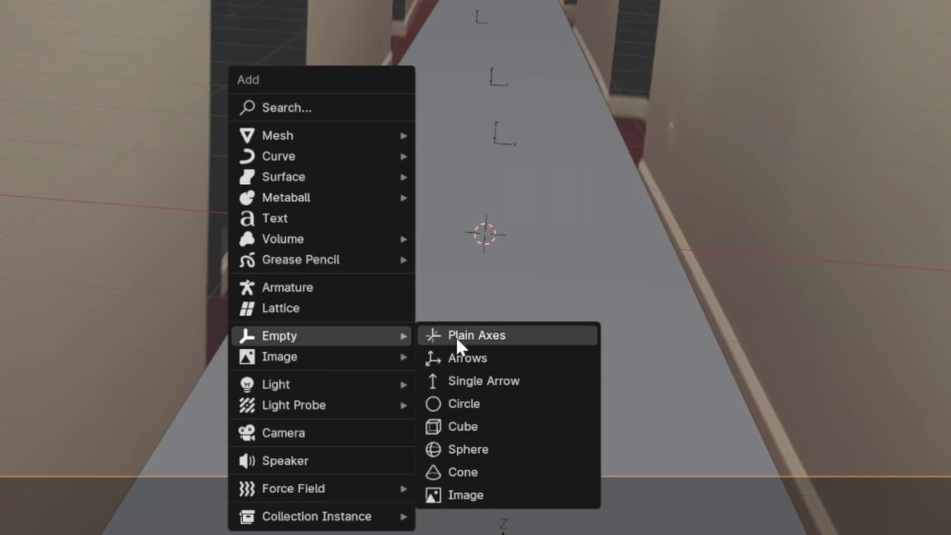
left_click(456, 336)
Try to scale the empty along the Z axis and undo the change
key("s")
key("z")
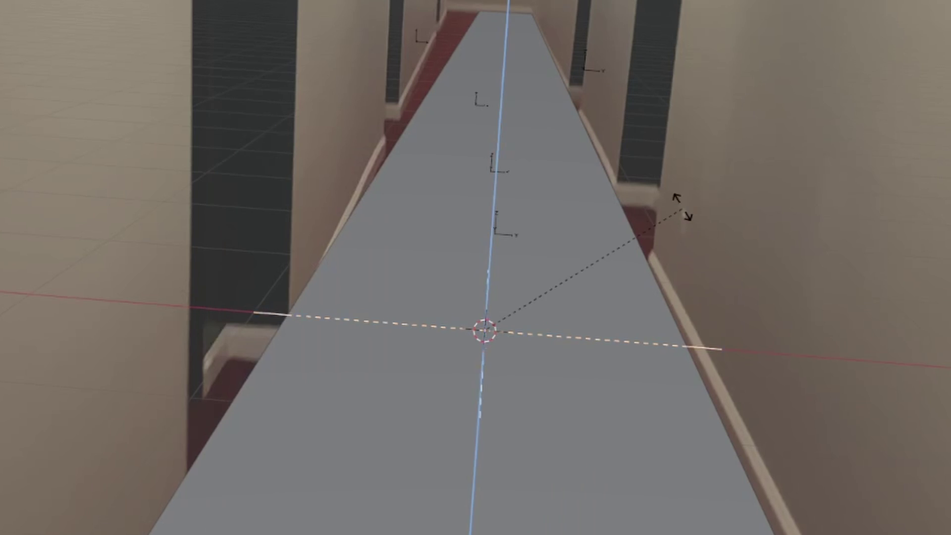
key("z")
key("ctrl+z")
Delete the tracking empties Anchor #0 through Anchor #6
left_click(845, 120)
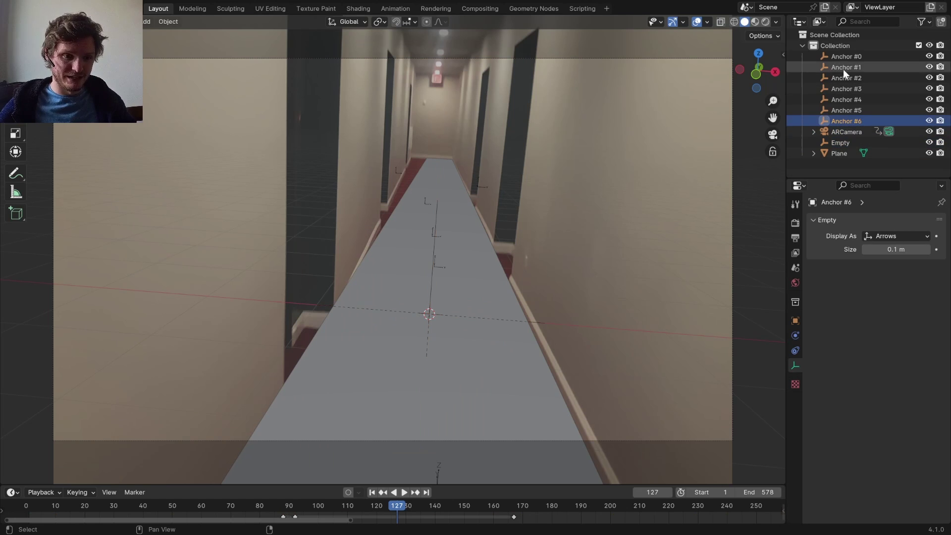
left_click(846, 58, "shift")
key("Delete")
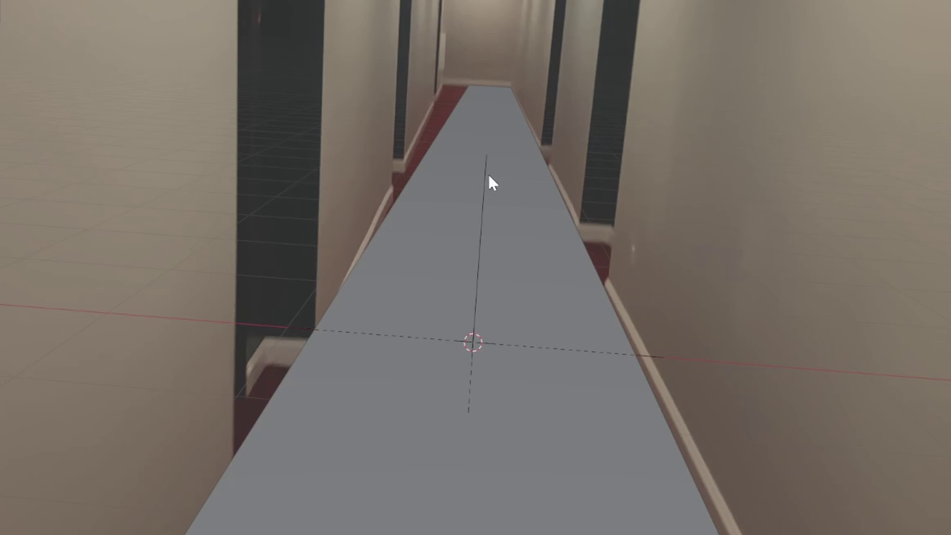
Parent ARCamera to the Plain Axes empty with the Object option and scrub the timeline to frame 119
key("ctrl+p")
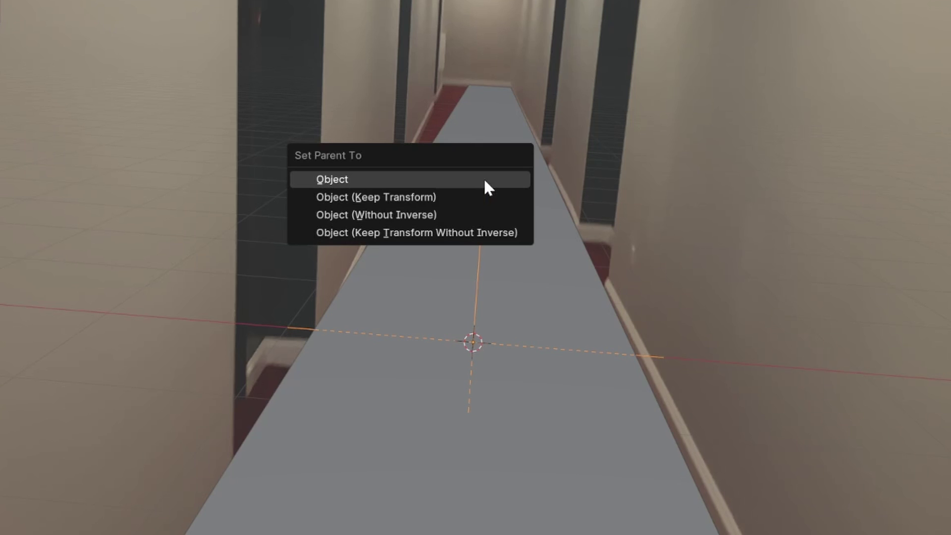
left_click(484, 182)
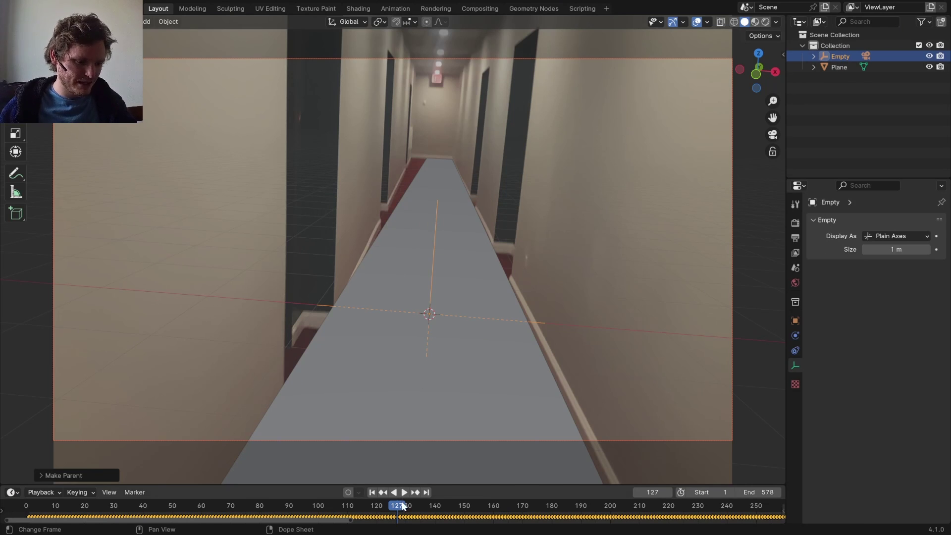
left_click_drag(401, 505, 373, 505)
Rotate the empty about the Z axis to test turning the parented camera, undo it, and return to the camera view
left_click(436, 242)
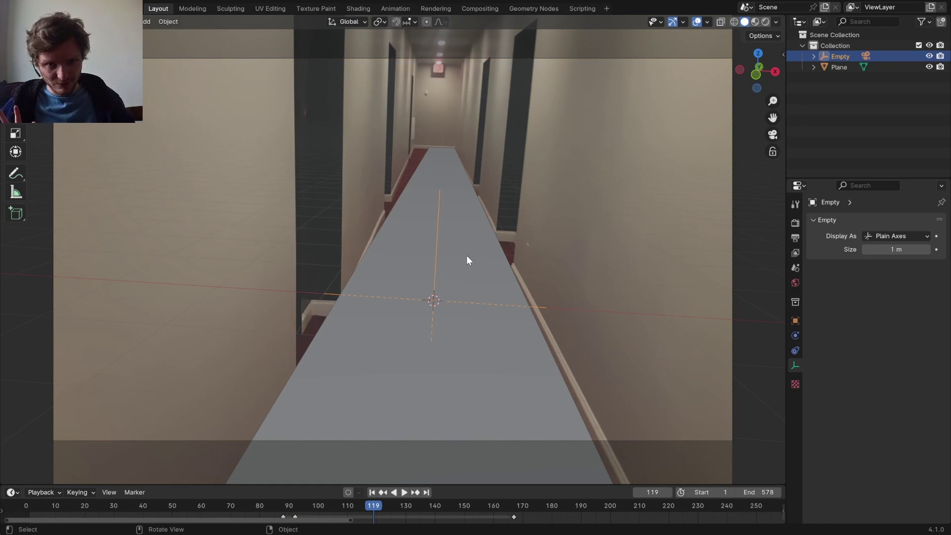
key("r")
key("z")
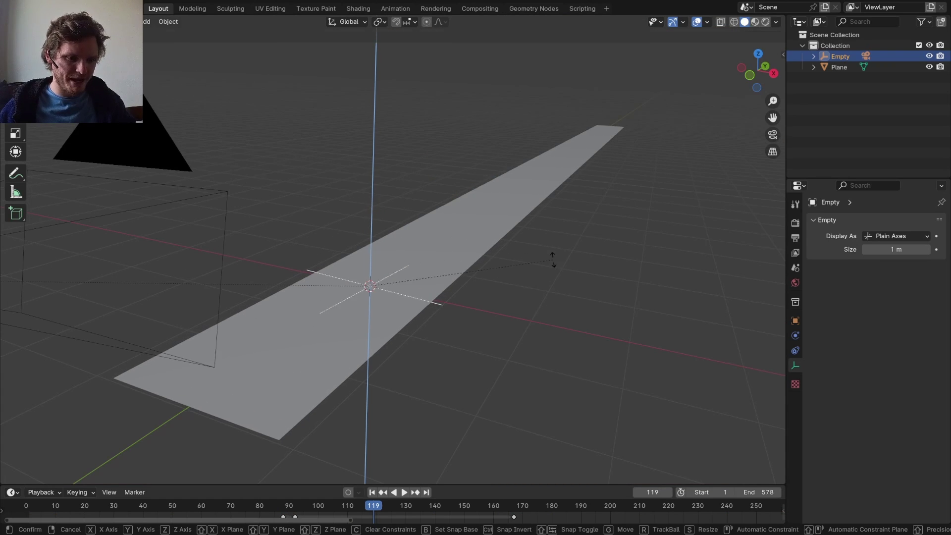
left_click(552, 259)
key("ctrl+z")
left_click(773, 136)
left_click(772, 134)
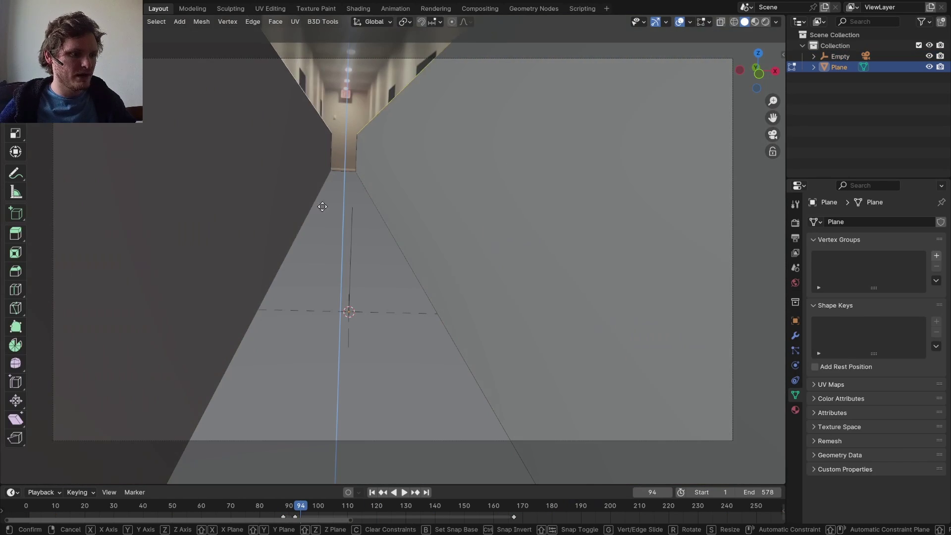
Extrude the floor plane's long edges upward along Z into hallway walls and switch the viewport to wireframe shading
left_click(323, 131)
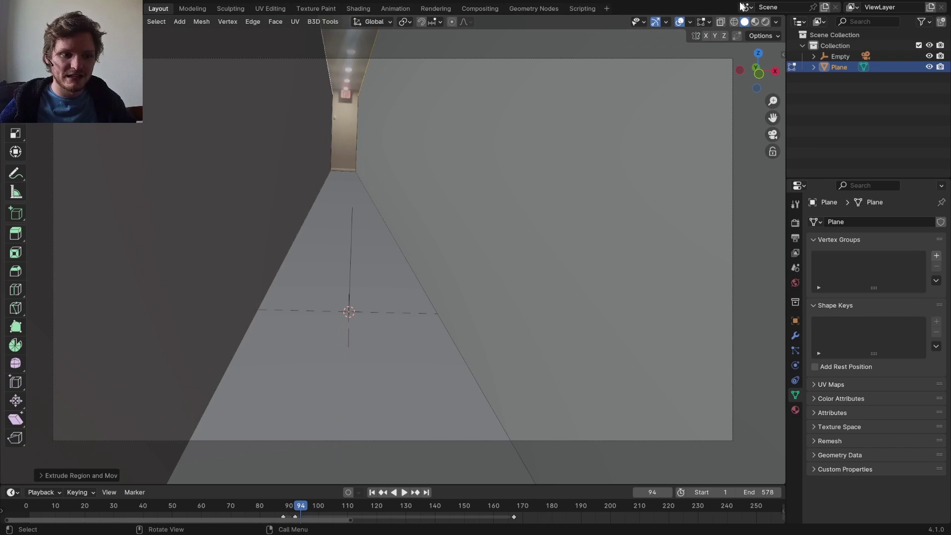
left_click(735, 22)
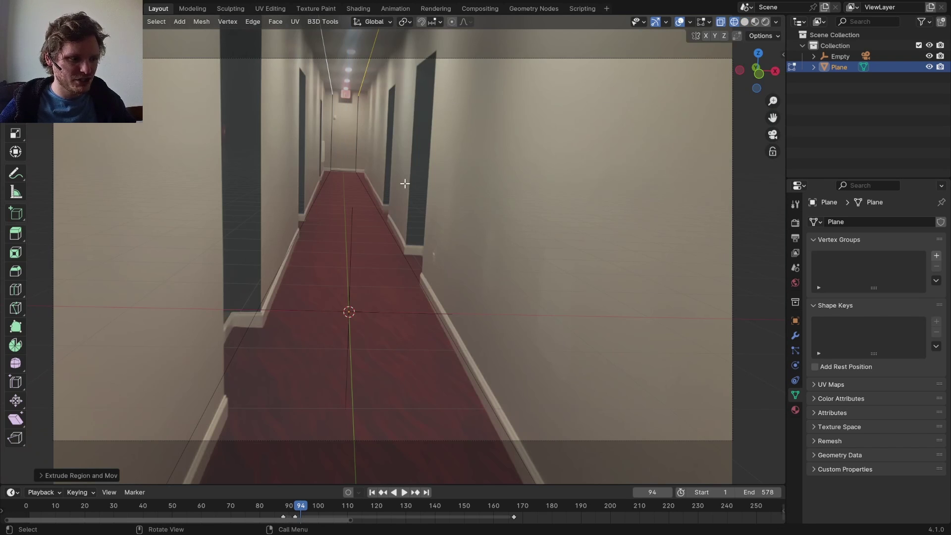
Scale the whole hallway mesh along the X axis to match the width of the filmed corridor and leave Edit Mode
key("a")
key("s")
key("x")
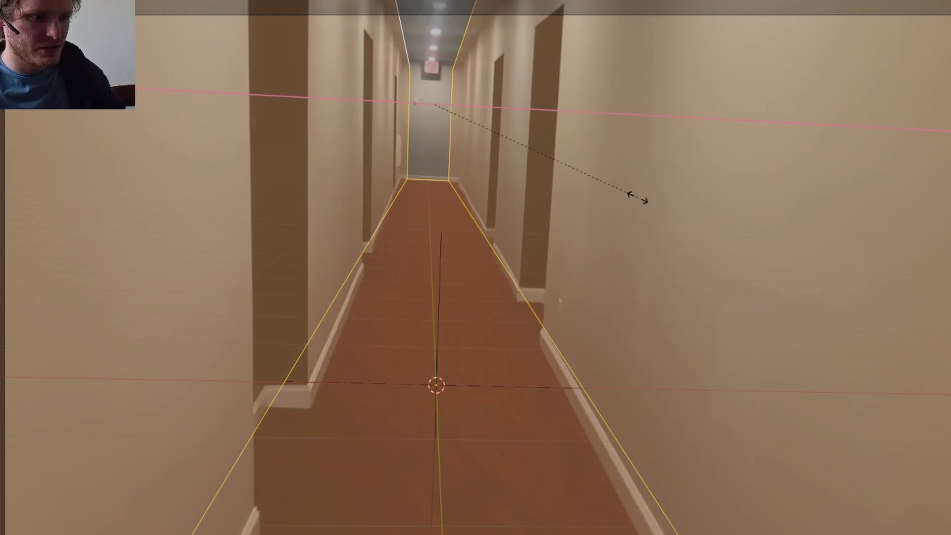
left_click(637, 198)
key("Tab")
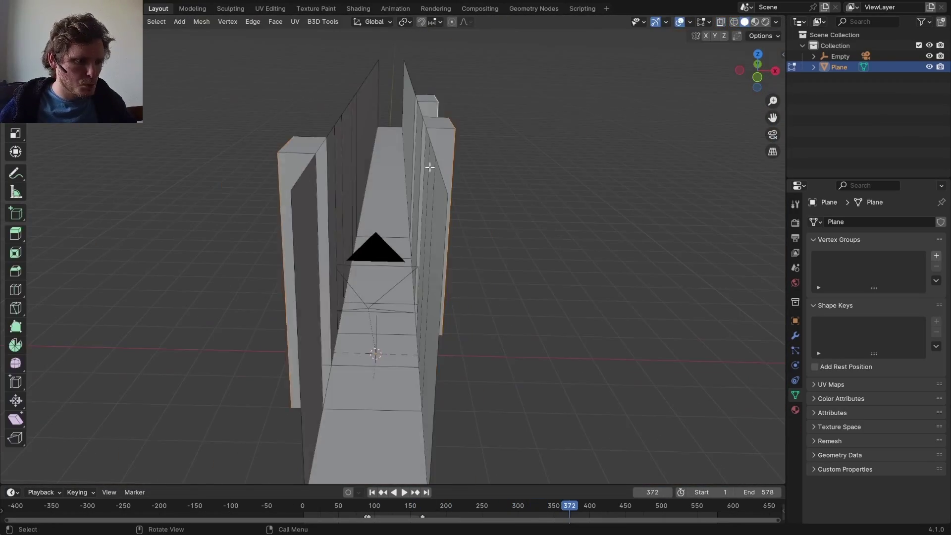
View the modelled hallway through the camera and compare it with the footage in wireframe and solid shading during playback
key("KP_0")
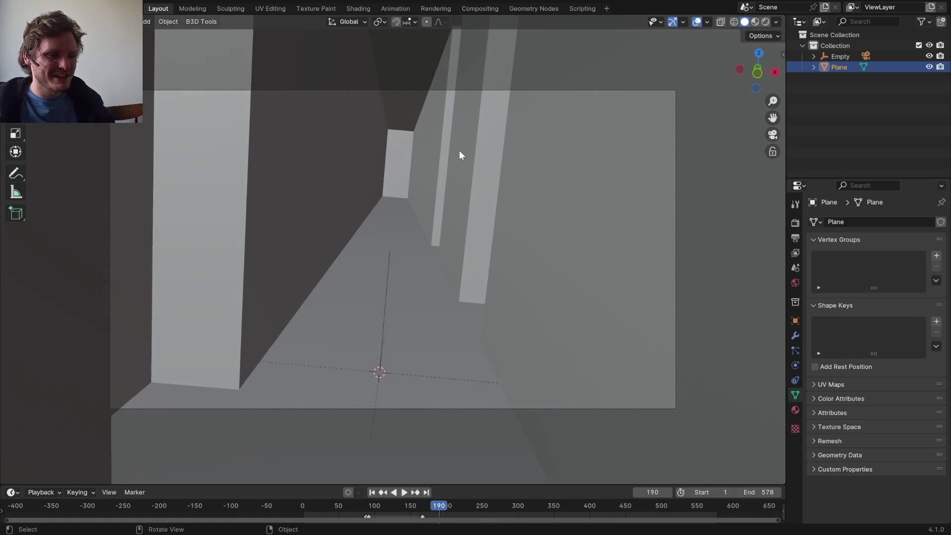
left_click(734, 22)
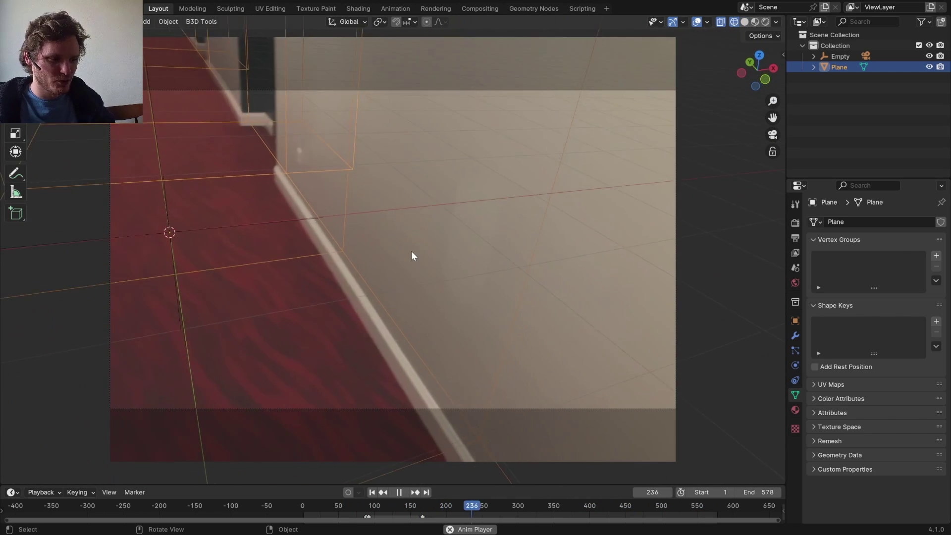
left_click(745, 22)
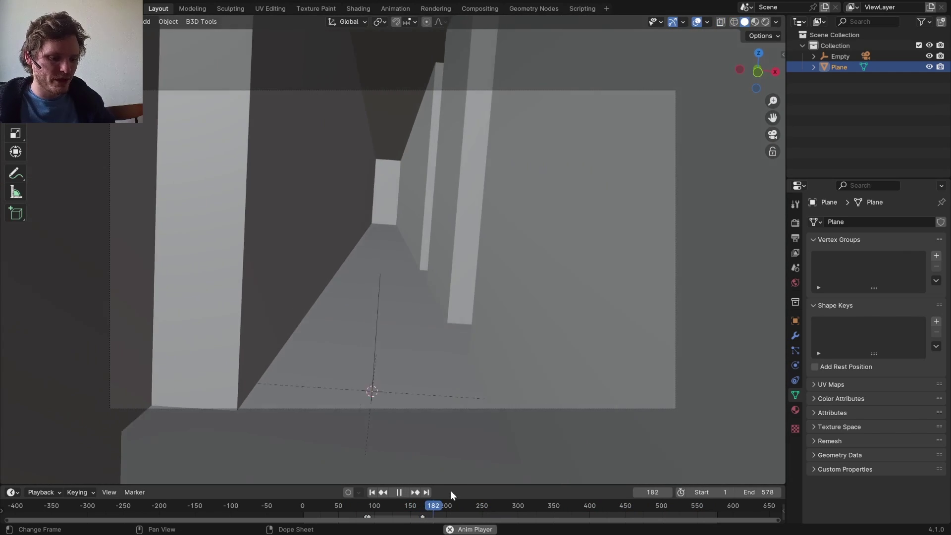
key("space")
Enlarge the timeline area and set the output frame rate to 30 fps
left_click_drag(447, 483, 454, 450)
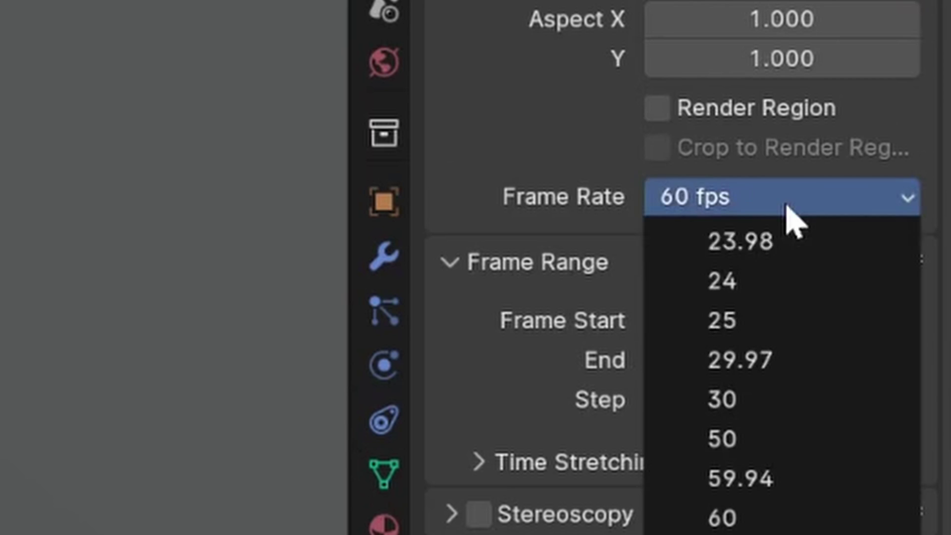
left_click(897, 378)
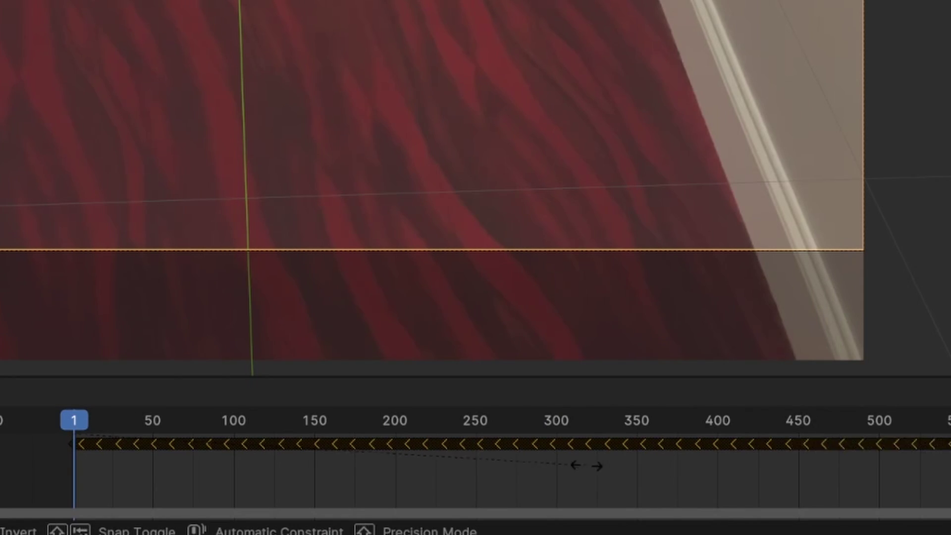
Scale all ARCamera keyframes in time by 0.5 from frame 1 and play back the retimed motion
type(".5")
key("Return")
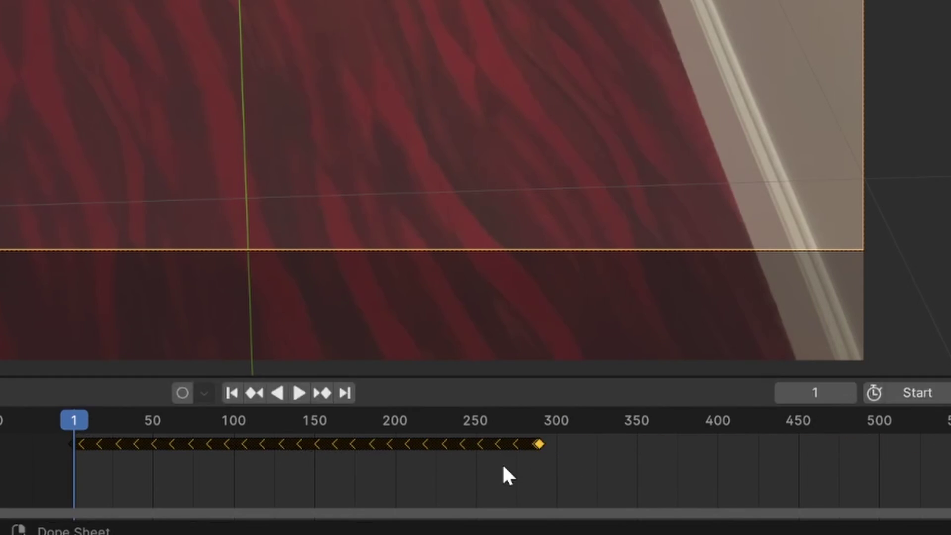
key("space")
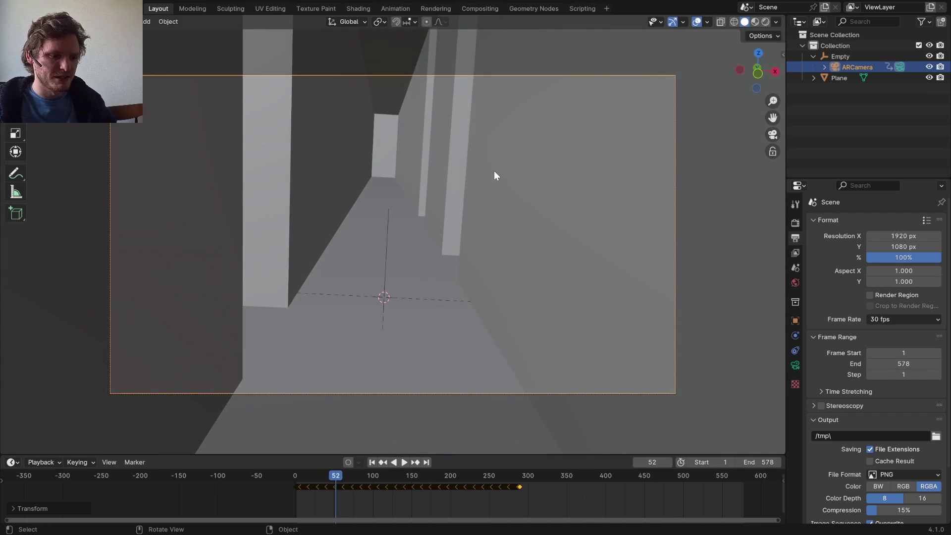
key("Escape")
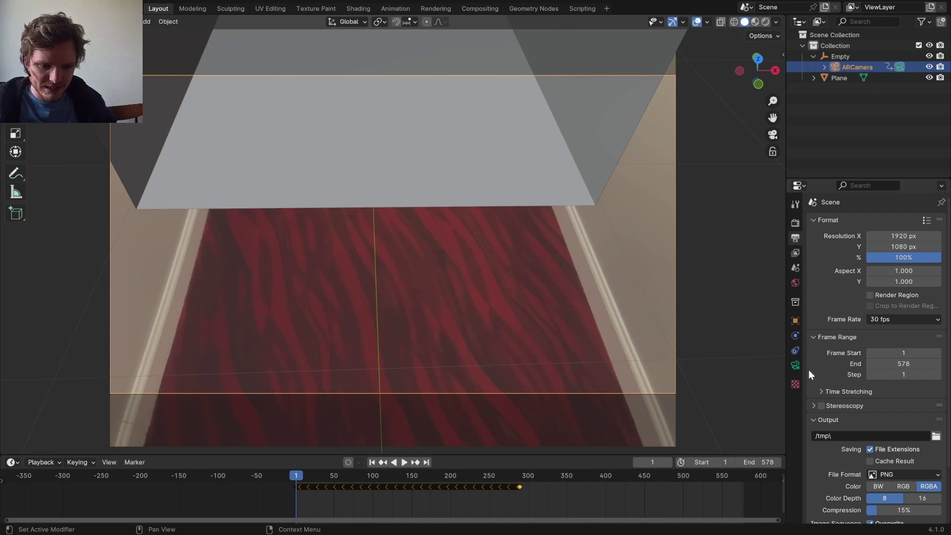
Set the camera background clip's depth to Front for a playback comparison, and remove the clip from ARCamera
left_click(796, 365)
scroll(889, 435, "down", 5)
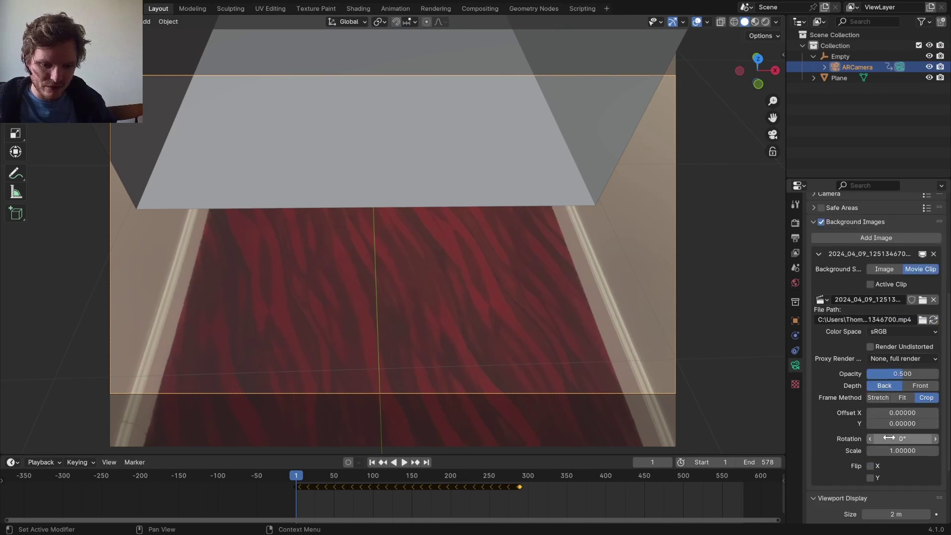
left_click(915, 384)
key("space")
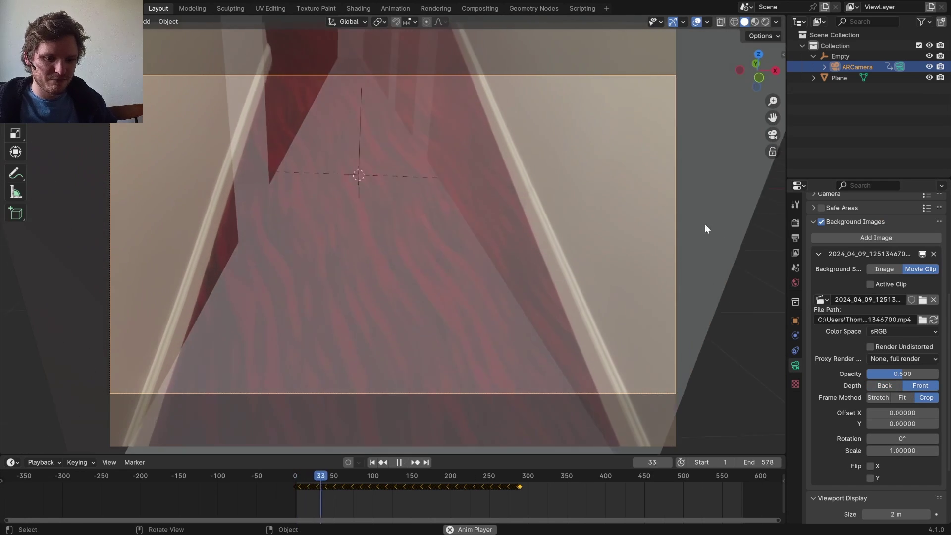
left_click(934, 254)
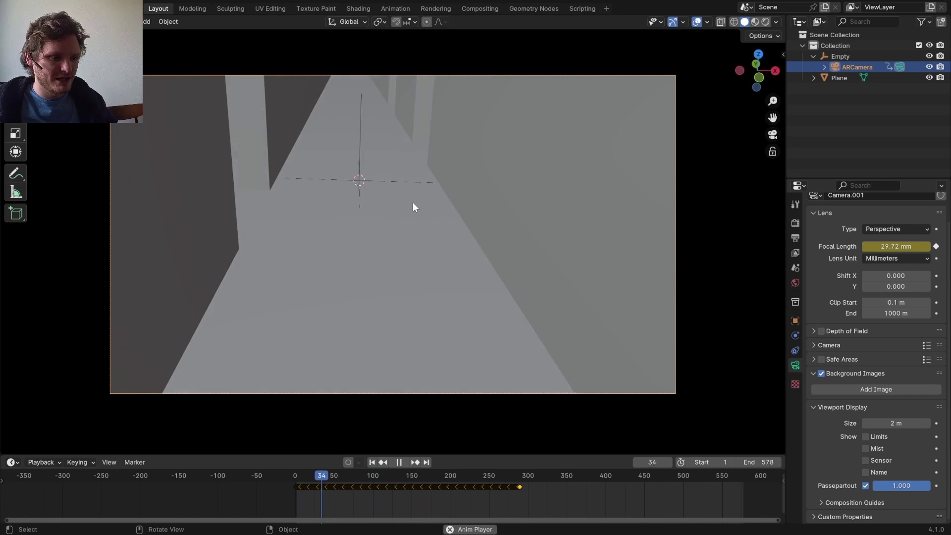
Stop playback, select the hallway mesh and switch to the Shading workspace with a rendered view through the camera
key("space")
left_click(372, 125)
left_click(357, 8)
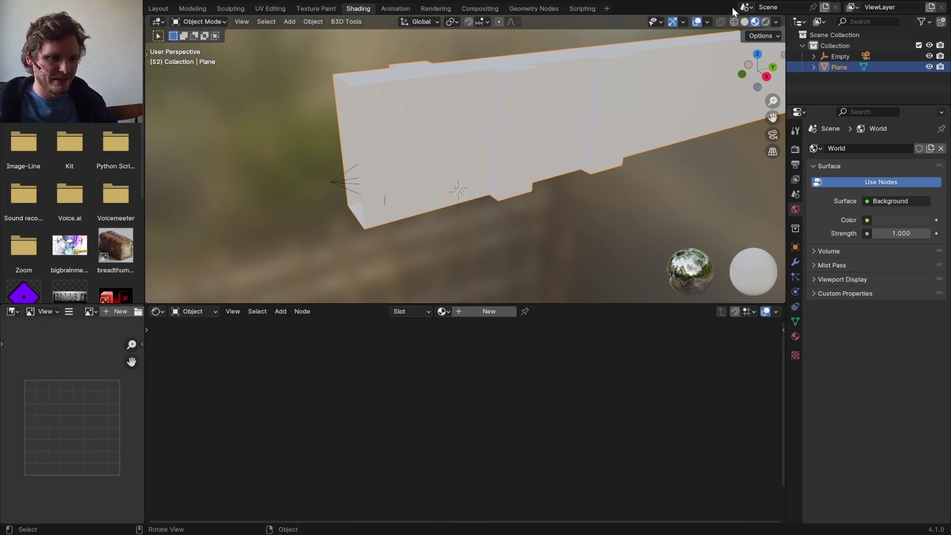
left_click(764, 22)
left_click(772, 133)
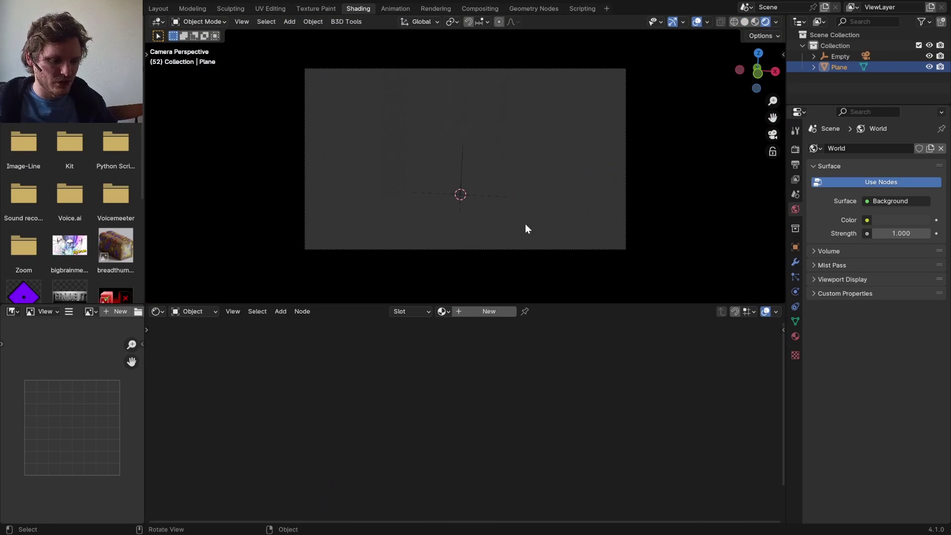
Create a new material on the hallway mesh and connect a Checker Texture to its base color
left_click(495, 311)
key("shift+a")
type("che")
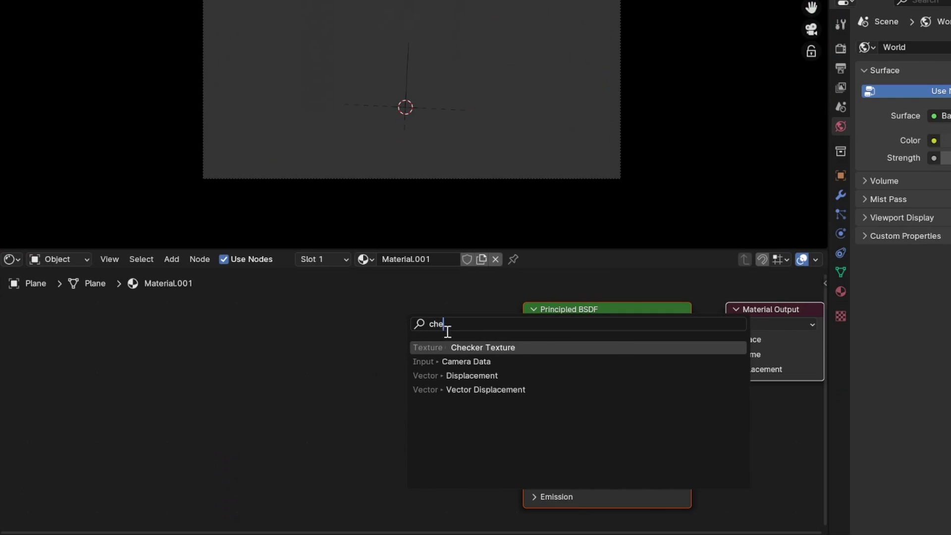
key("Return")
left_click(447, 331)
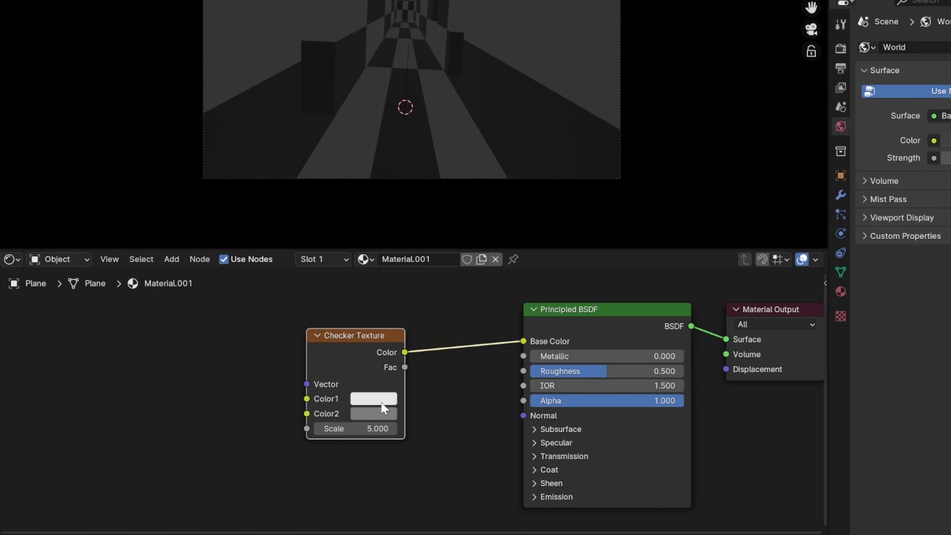
Drive the Checker Texture with Object texture coordinates, without a Mapping node, and set its scale to 2
key("ctrl+t")
scroll(402, 361, "up", 1)
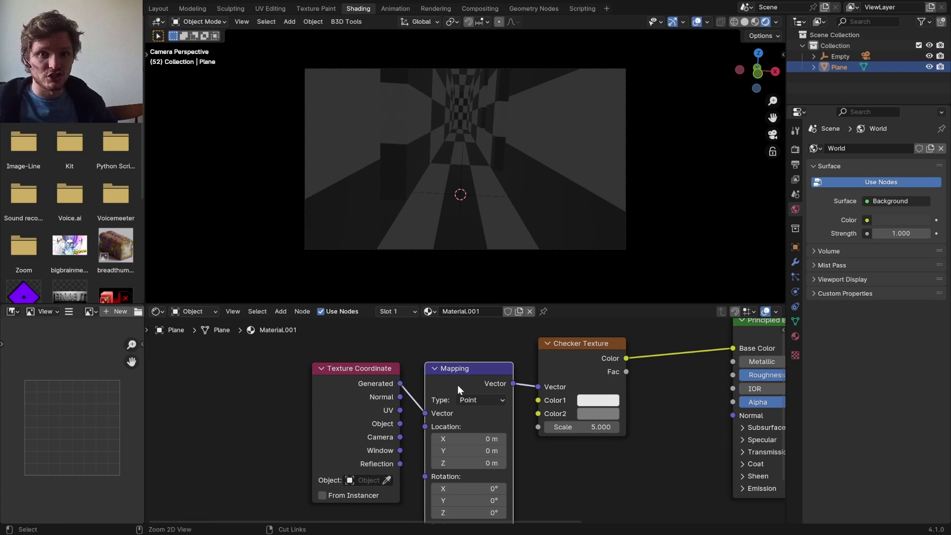
key("ctrl+x")
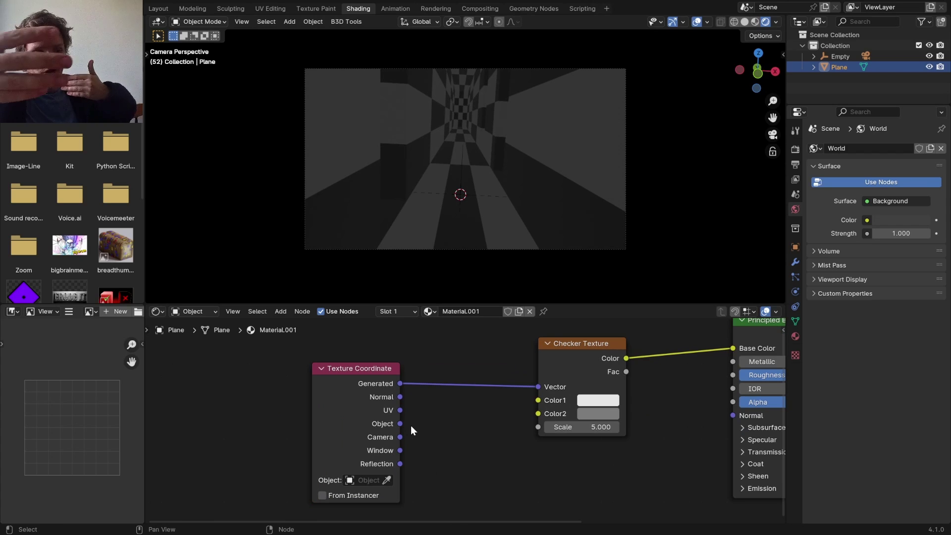
left_click_drag(411, 426, 540, 389)
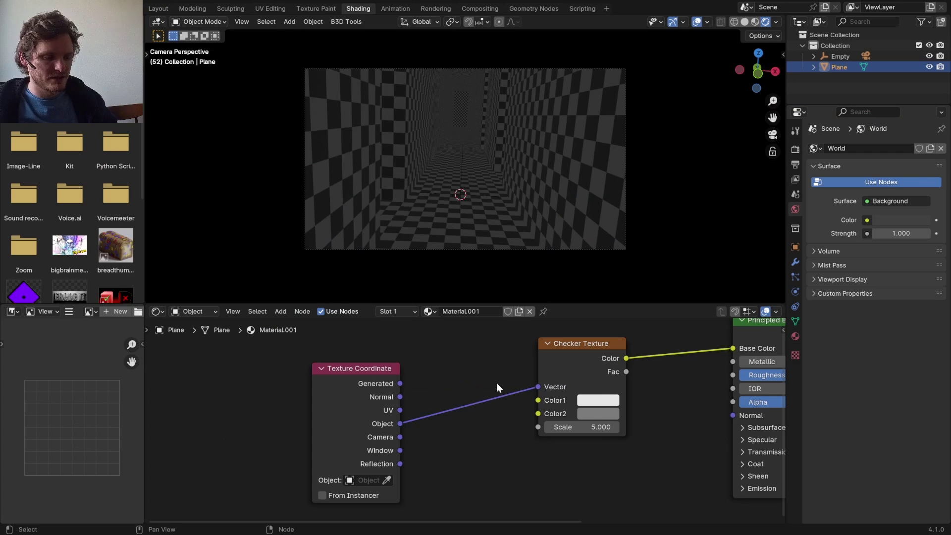
left_click_drag(585, 427, 554, 427)
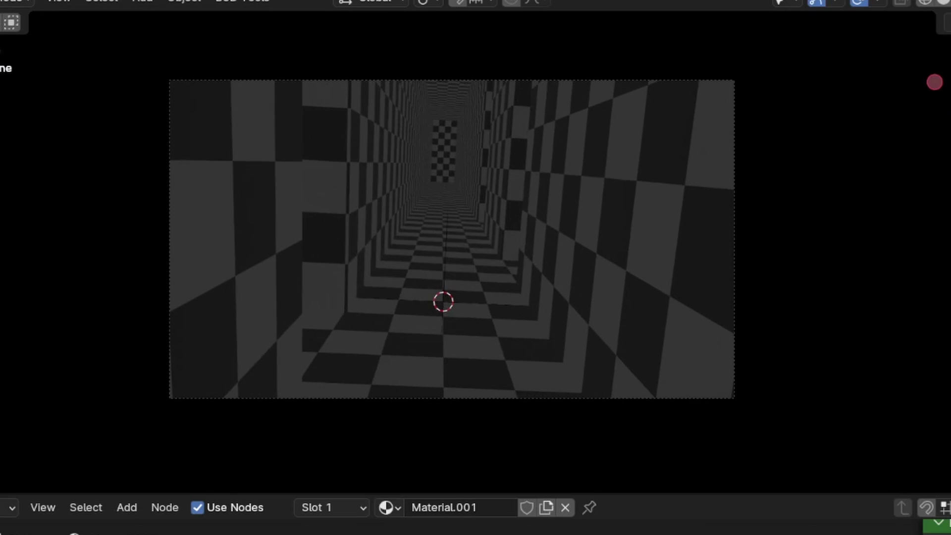
Add a point light inside the hallway and duplicate it into a row of five along the hallway's length
middle_click_drag(331, 153, 398, 177)
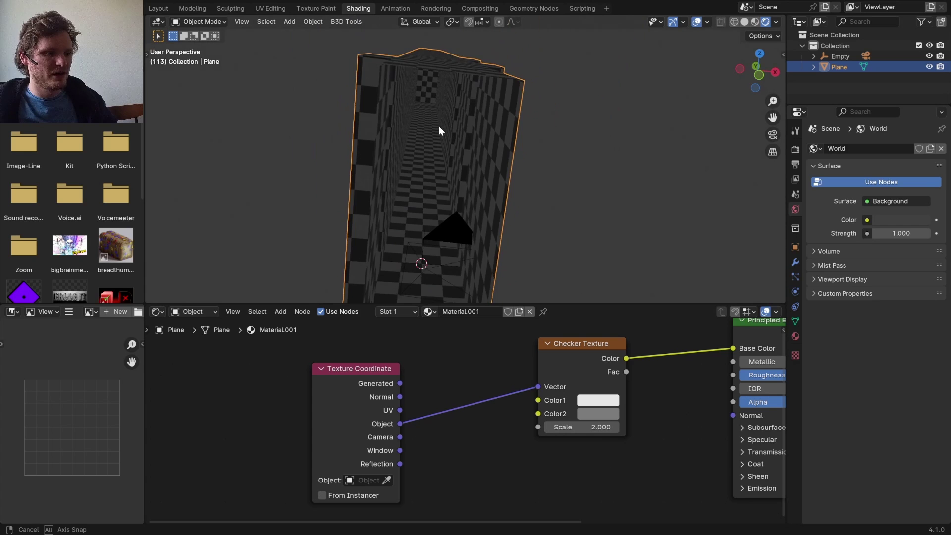
middle_click_drag(435, 129, 436, 128)
key("shift+a")
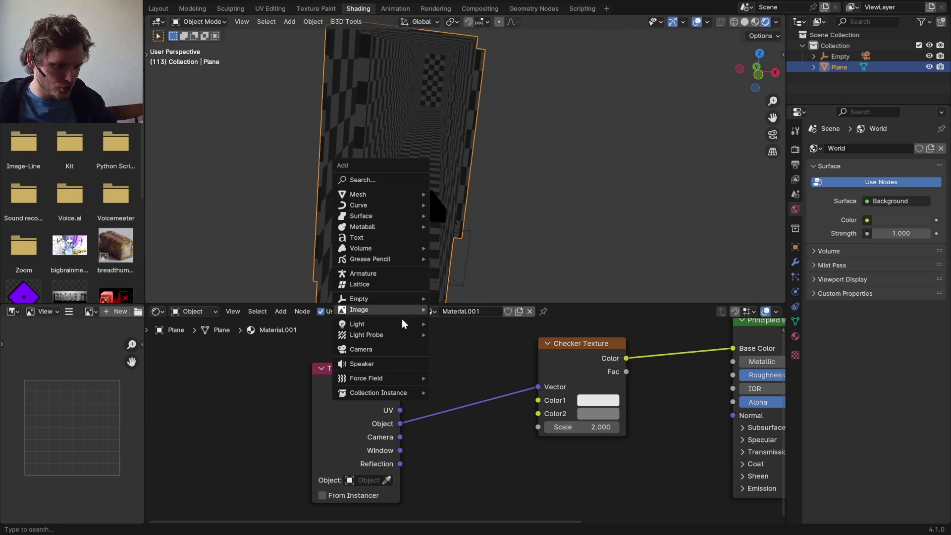
mouse_move(402, 322)
left_click(450, 322)
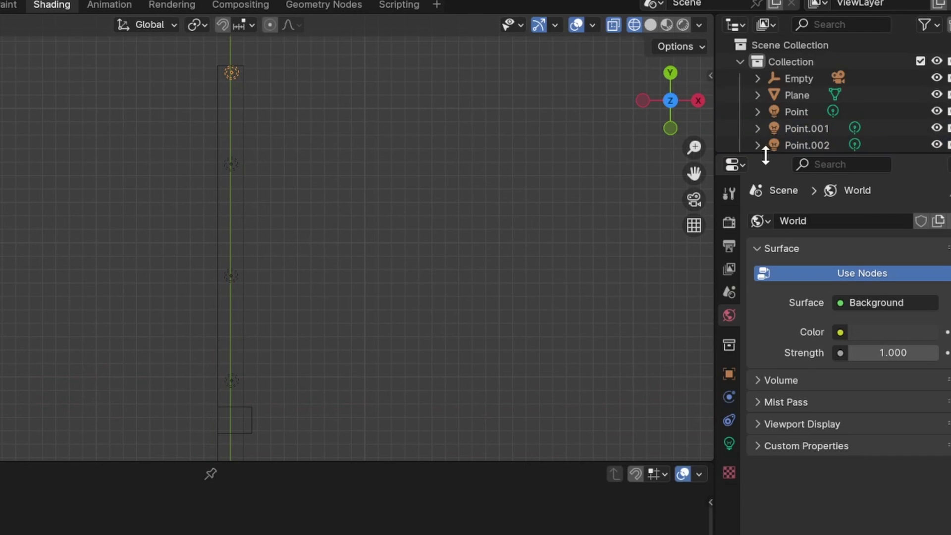
Enlarge the outliner, select all five point lights and show the camera view in rendered shading
left_click_drag(821, 109, 832, 215)
left_click_drag(786, 324, 787, 329)
left_click(792, 113, "shift")
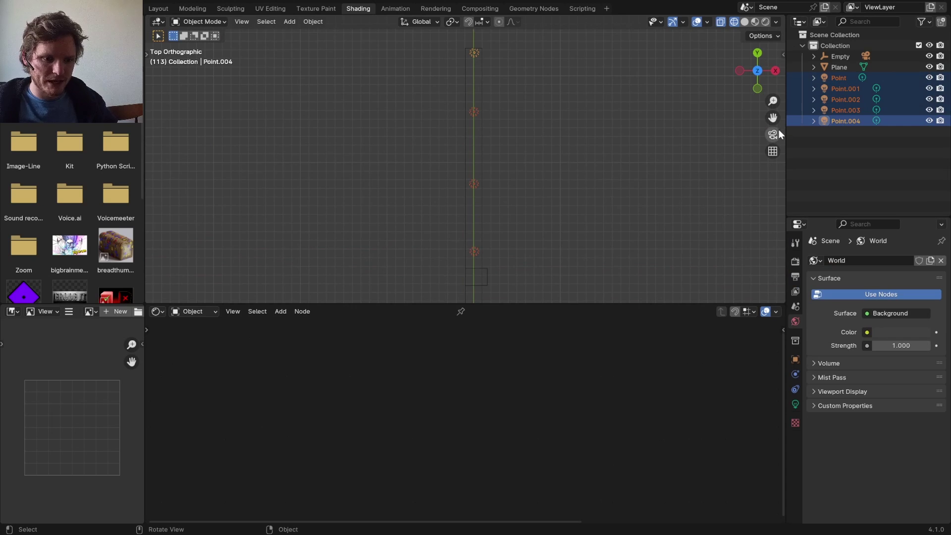
left_click(695, 199)
left_click(764, 22)
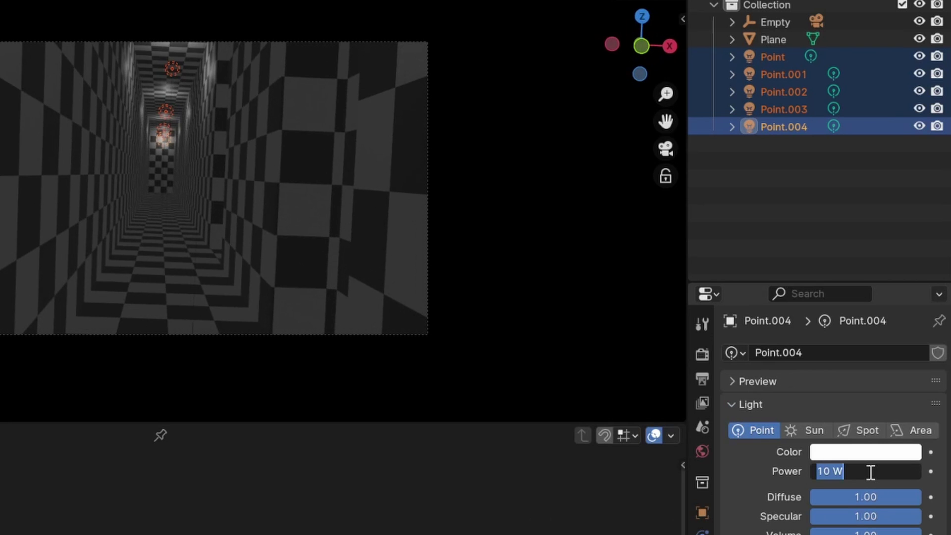
Set the active point light's power to 100 W and copy the value to the other selected lights
key("Return")
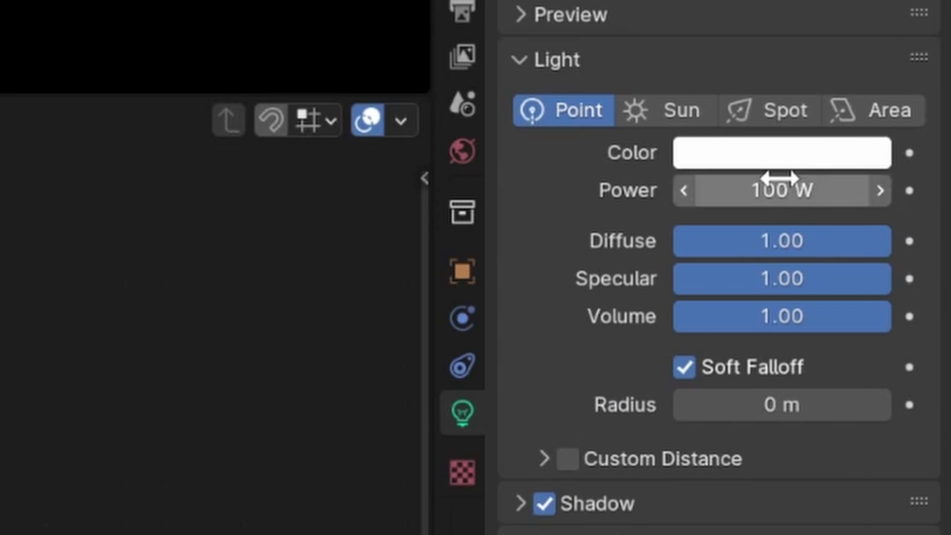
right_click(895, 330)
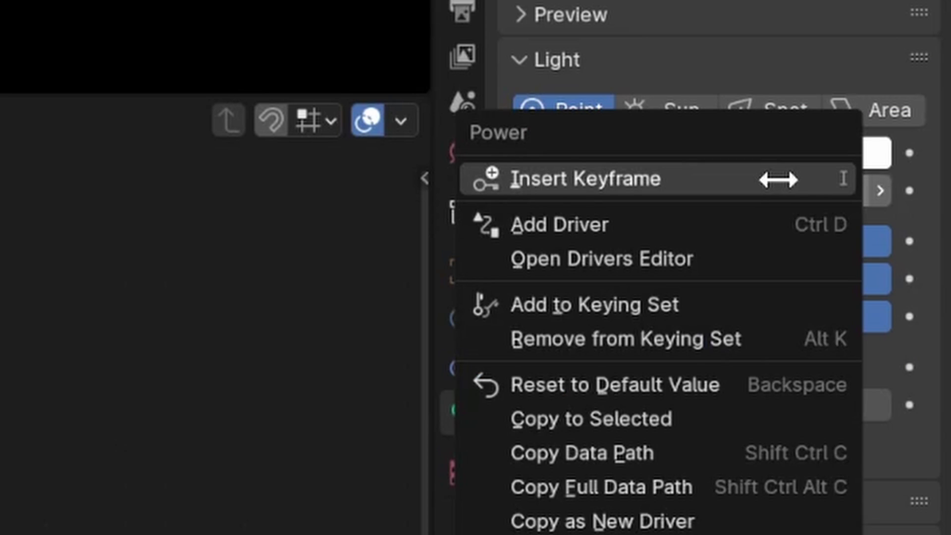
left_click(637, 417)
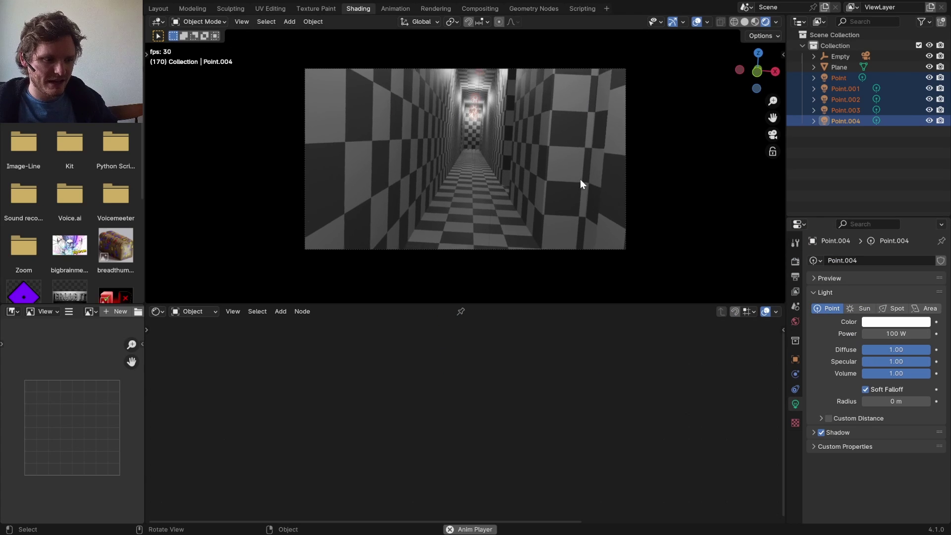
Enable EEVEE ambient occlusion with 1 m distance and factor 5, plus bloom and screen space reflections, and hide the viewport overlays
left_click(794, 261)
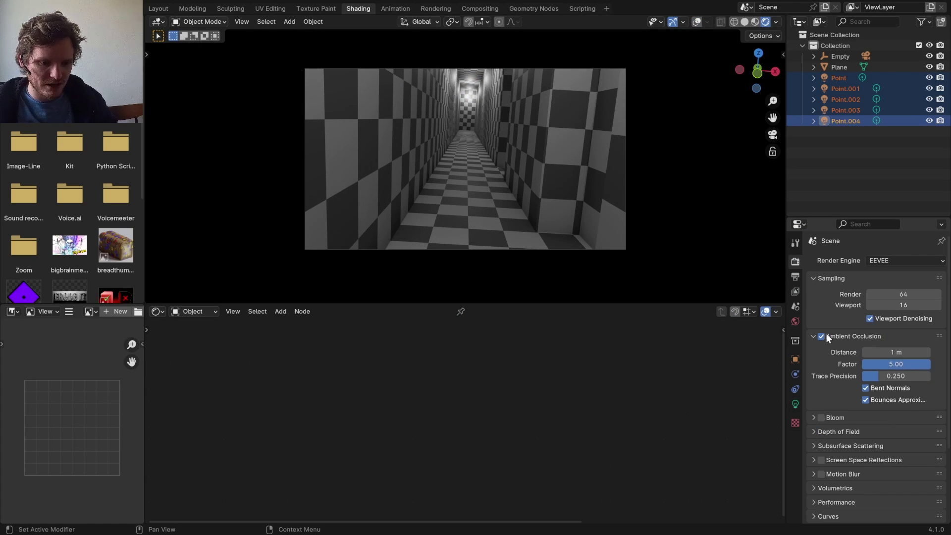
left_click(616, 293)
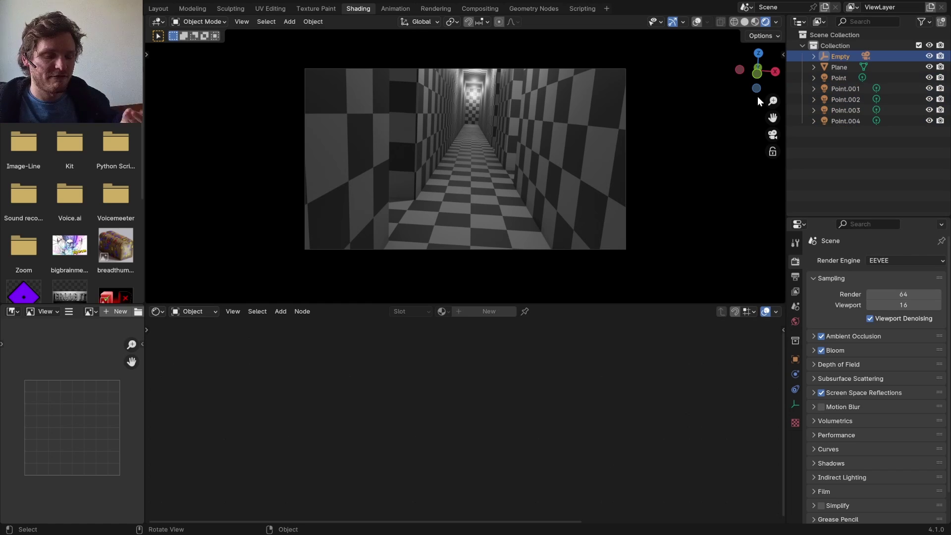
Select ARCamera, return to the Layout workspace, enlarge the timeline and open the interpolation options for its keyframes
left_click(813, 56)
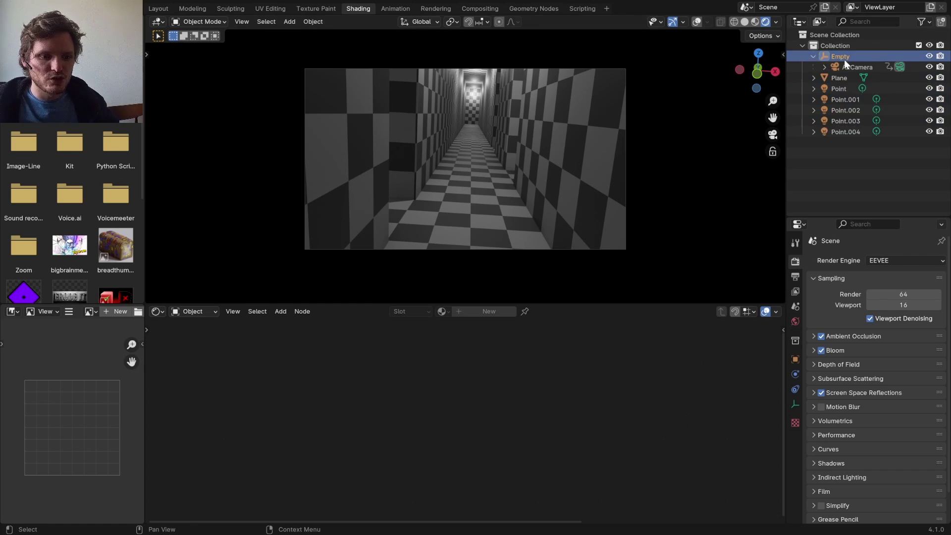
left_click(846, 65)
scroll(553, 123, "up", 1)
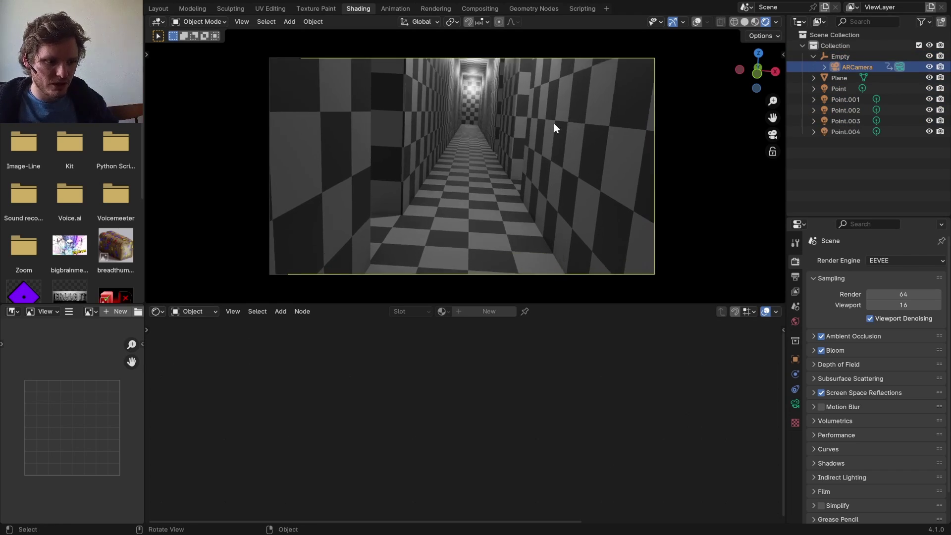
left_click(159, 9)
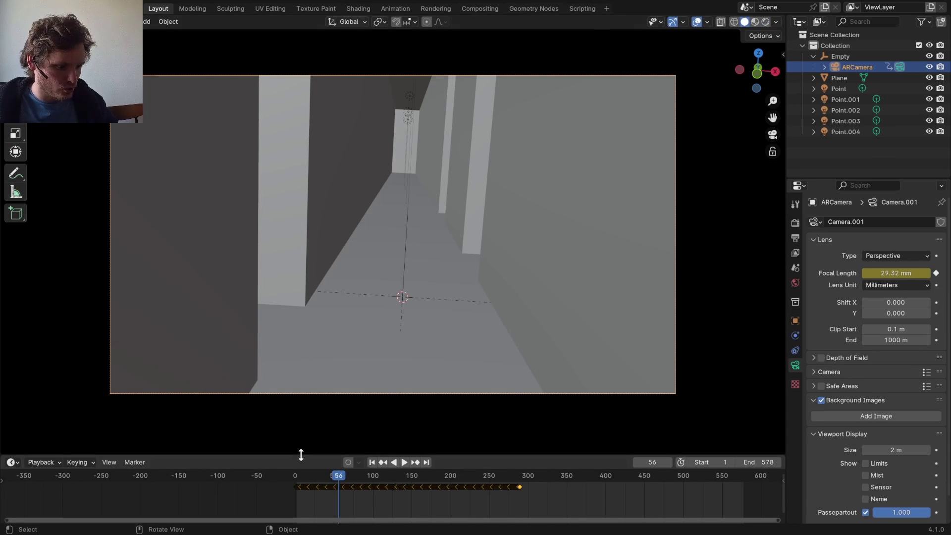
left_click_drag(298, 454, 295, 403)
key("t")
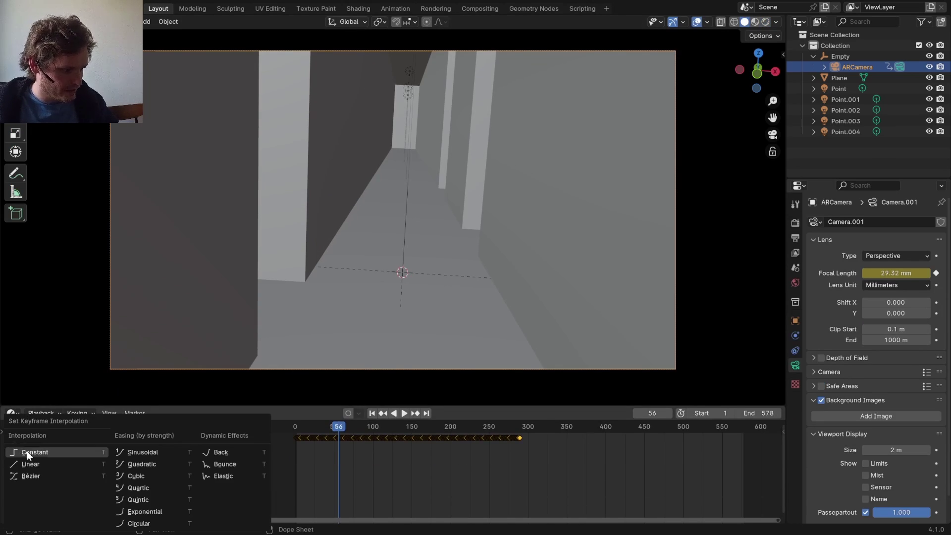
Clear the keyframes on ARCamera's focal length and play back the camera motion
right_click(890, 273)
left_click(862, 301)
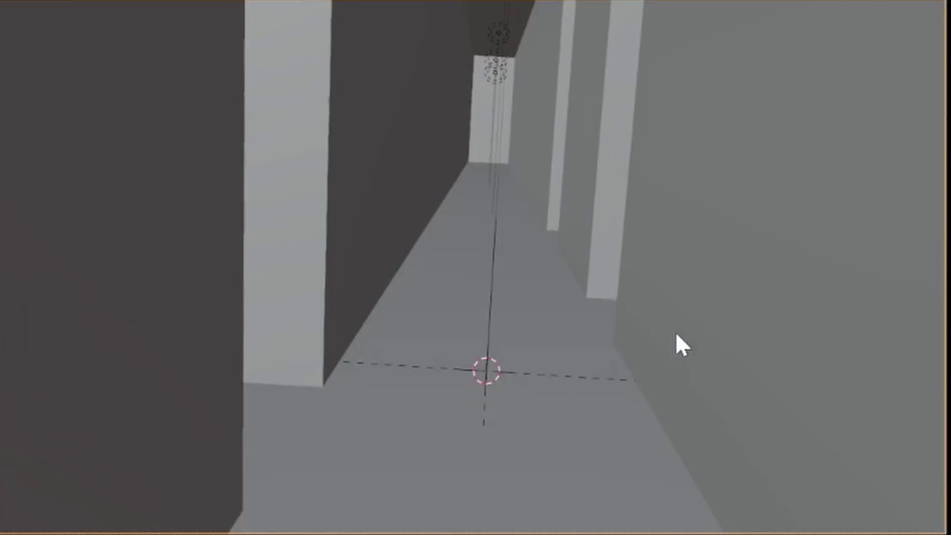
scroll(676, 332, "down", 1)
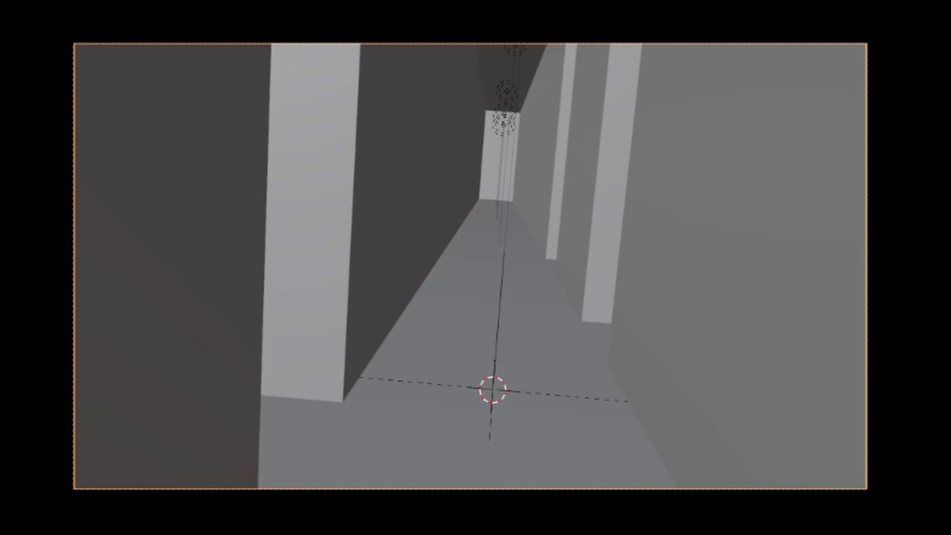